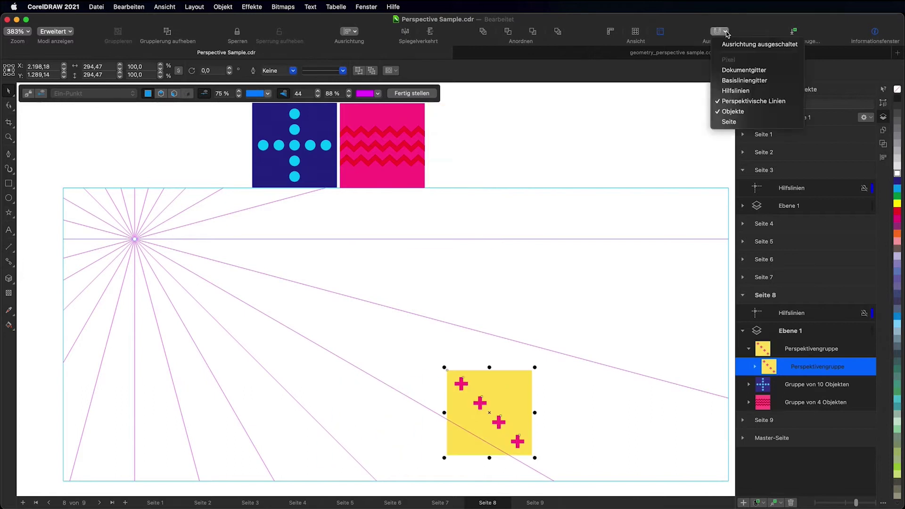
Step: Move the pink zigzag square against the yellow square and fit it as the cube's side plane in the one-point perspective
drag(382, 145, 422, 331)
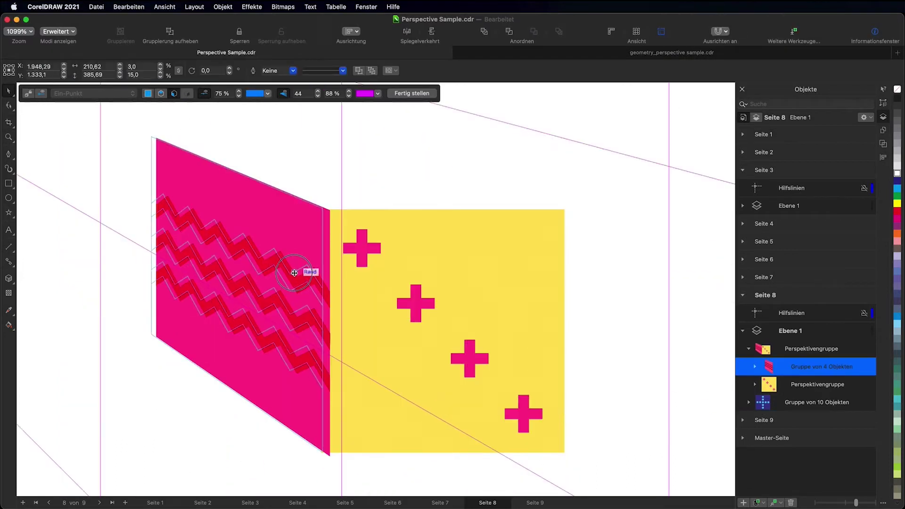
right_click(256, 118)
click(434, 392)
drag(408, 354, 517, 394)
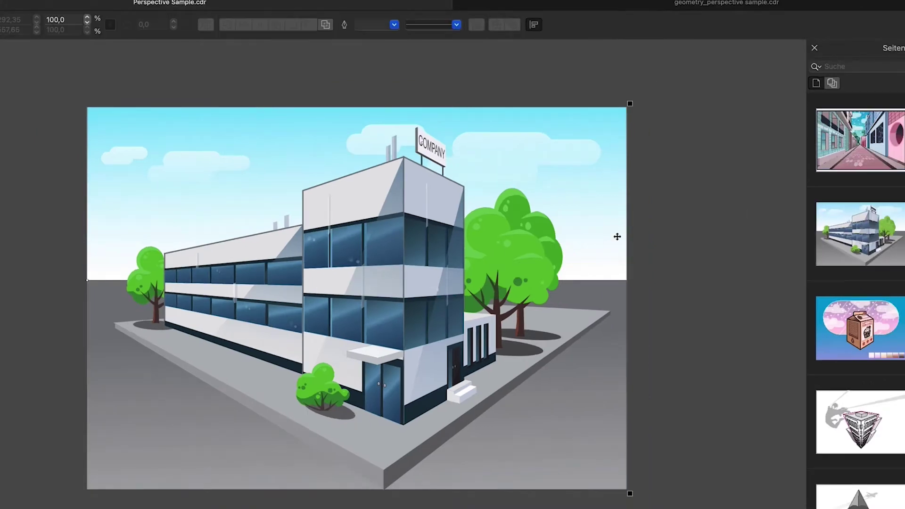
double_click(617, 236)
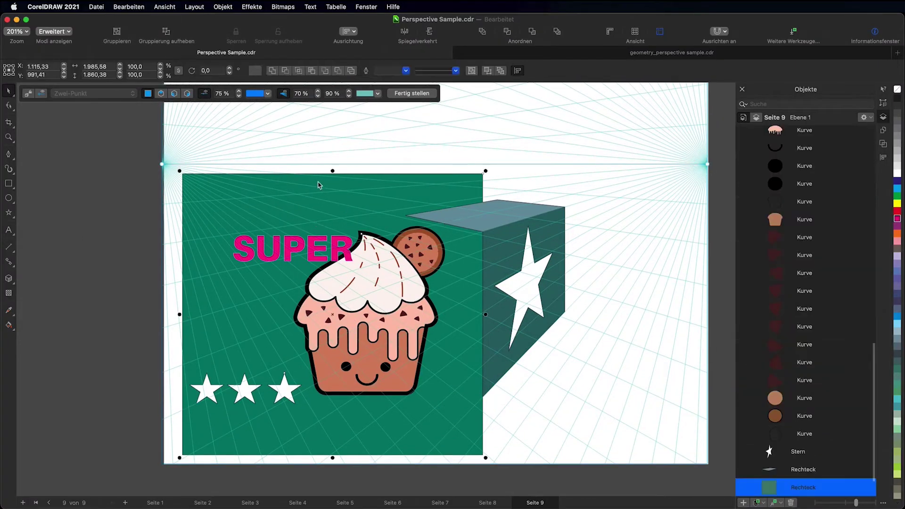
click(223, 7)
mouse_move(258, 167)
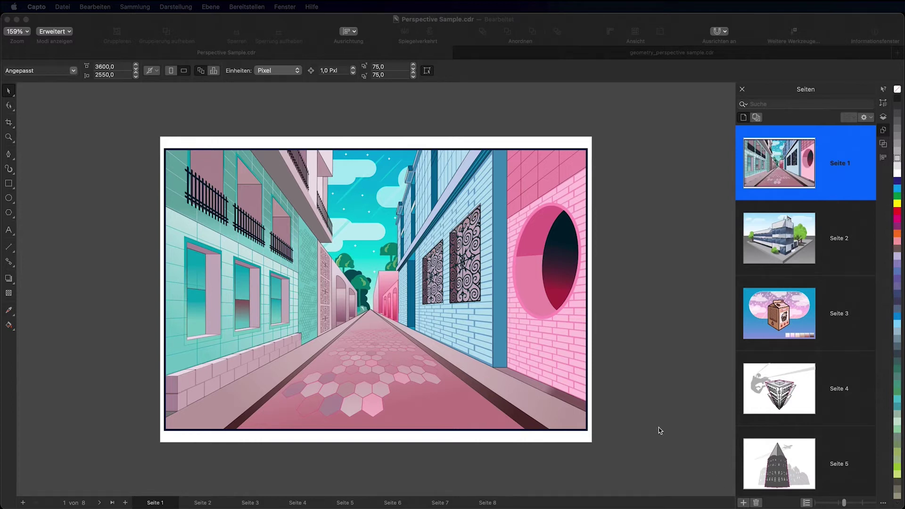
Step: Open the street scene's perspective group on Seite 1 to view its one-point perspective lines, and finish editing
click(525, 405)
click(48, 95)
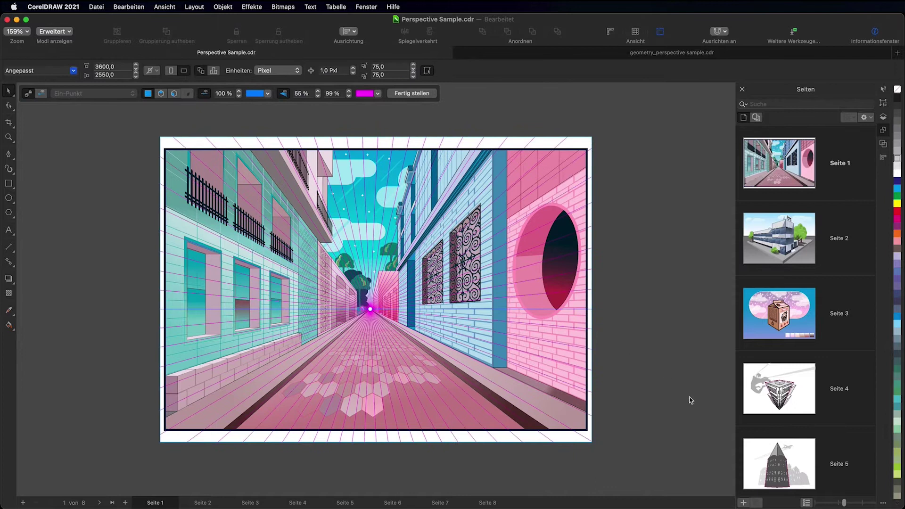
click(408, 94)
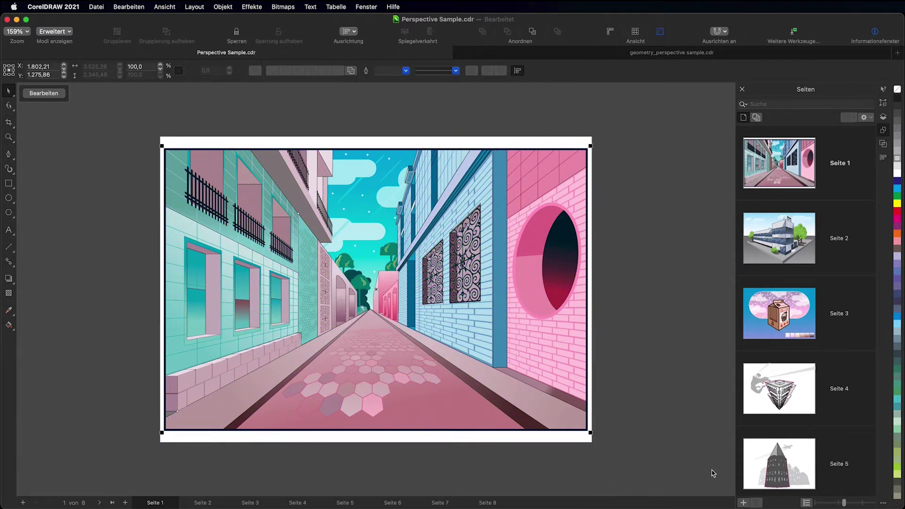
Step: View the office building's two-point perspective lines on Seite 2 by opening its perspective group, and finish editing
click(795, 243)
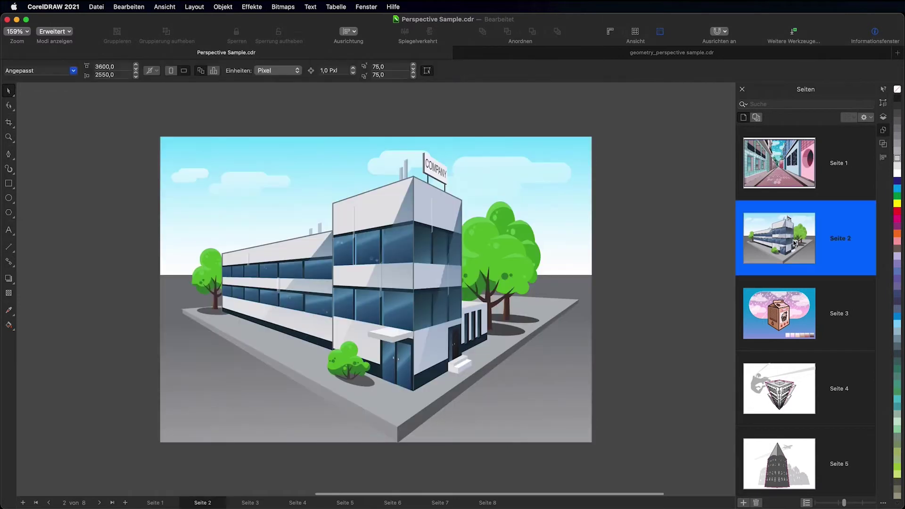
click(585, 241)
click(34, 96)
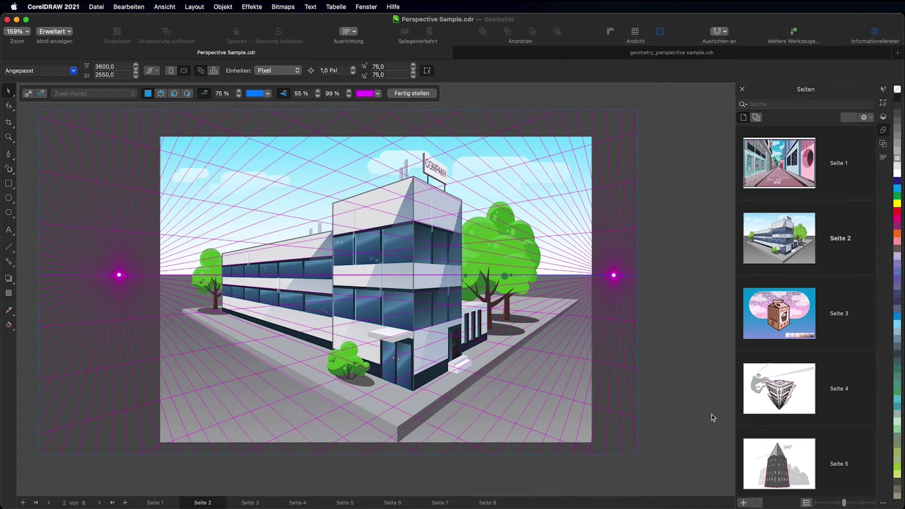
click(418, 93)
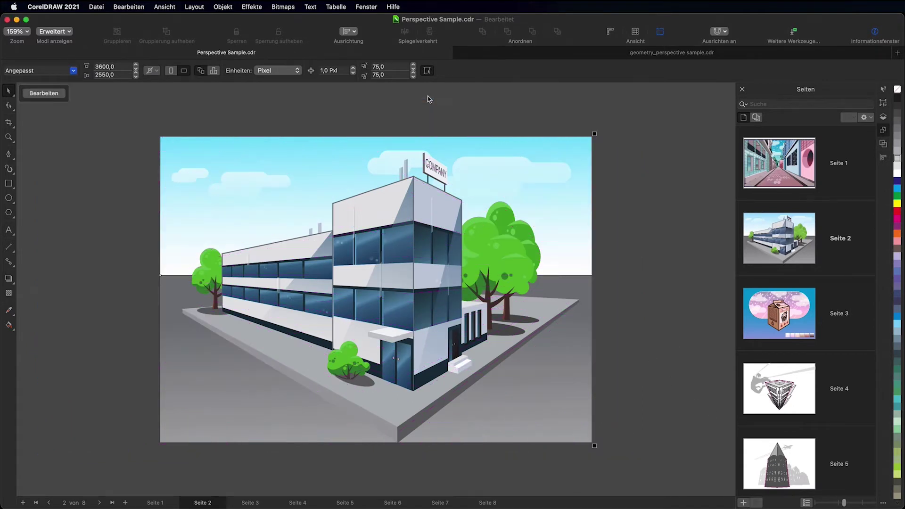
Step: View the milk carton's two-point perspective lines on Seite 3 by opening its perspective group, and close the group
click(785, 323)
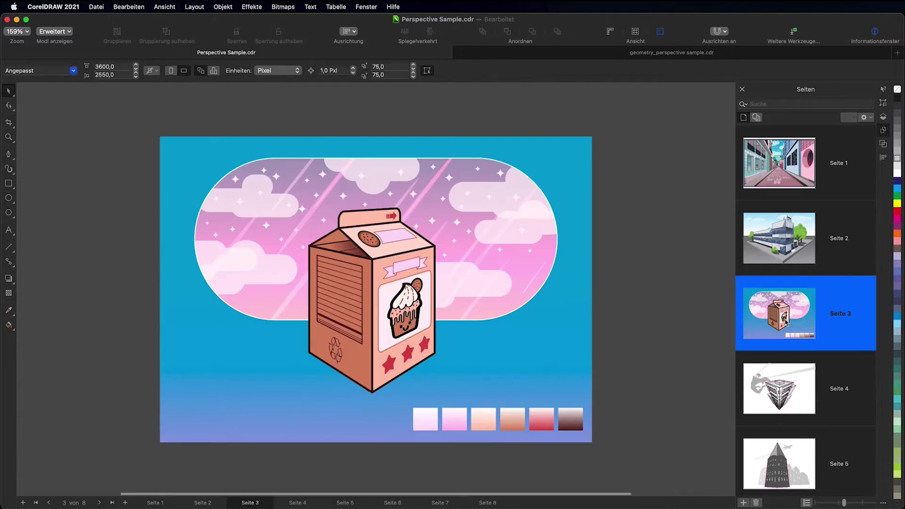
click(399, 249)
click(61, 94)
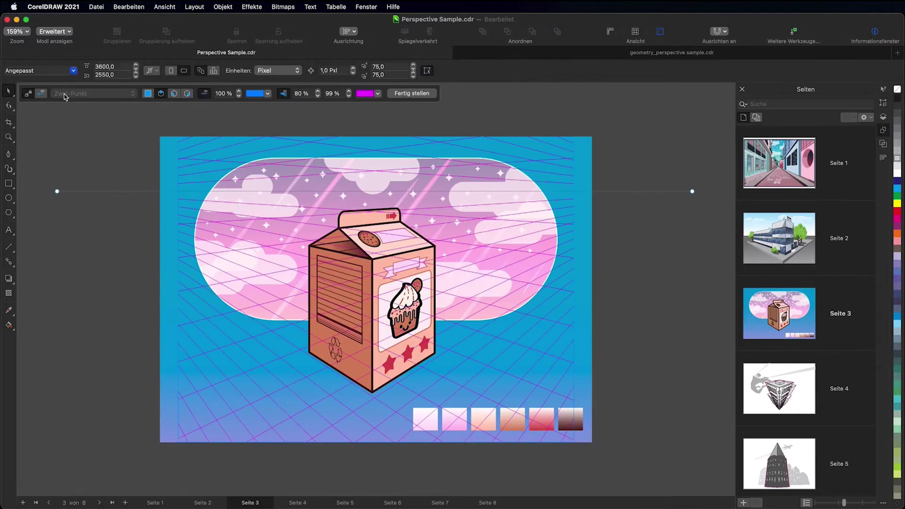
click(424, 93)
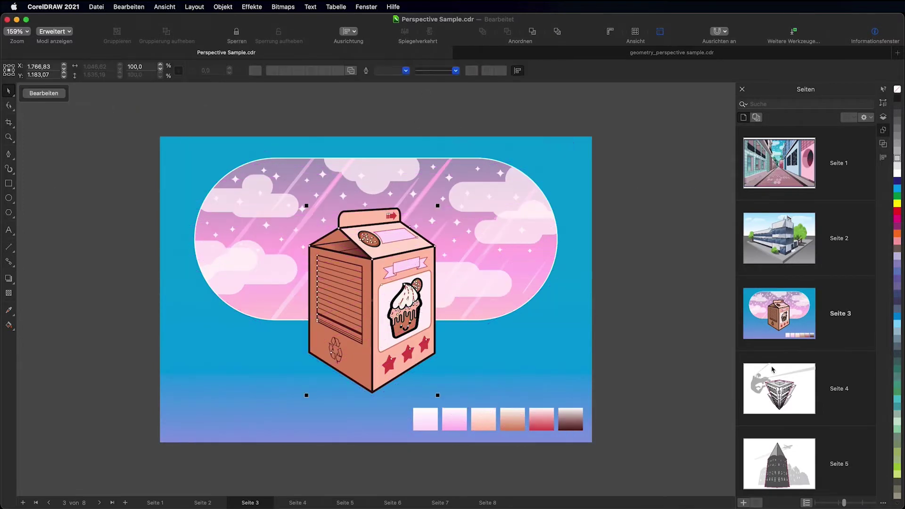
Step: Show the skyscraper's three-point bird's-eye perspective lines on Seite 4 by editing its perspective group, and finish editing
click(794, 390)
click(439, 266)
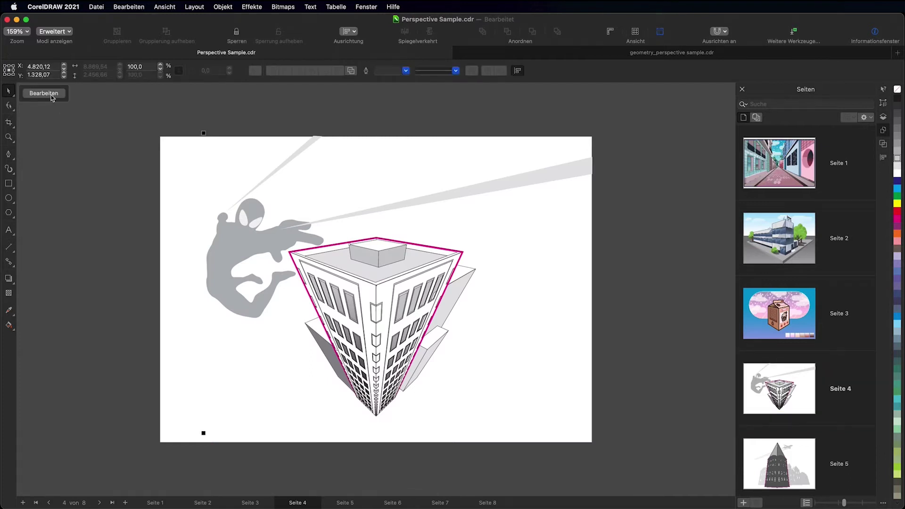
click(44, 94)
click(683, 283)
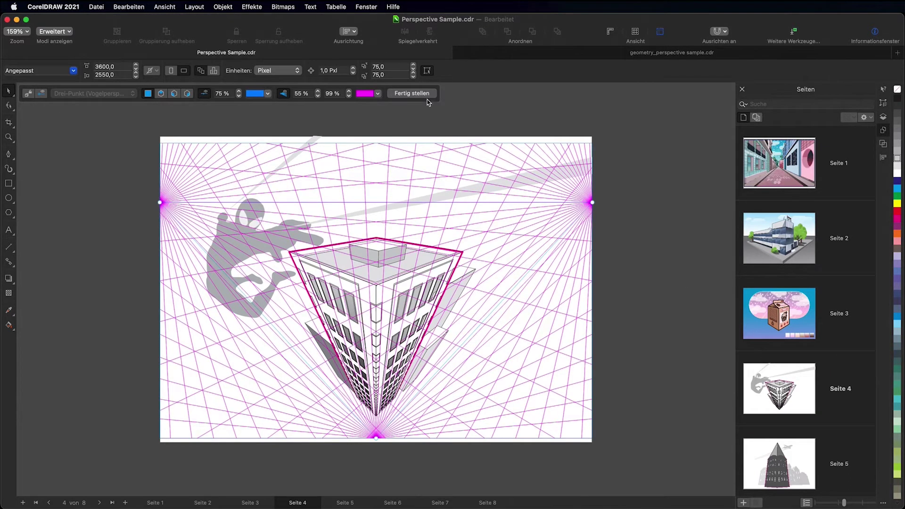
click(412, 93)
Step: Show the tower's three-point worm's-eye perspective lines on Seite 5 by editing its perspective group, and finish editing
click(785, 462)
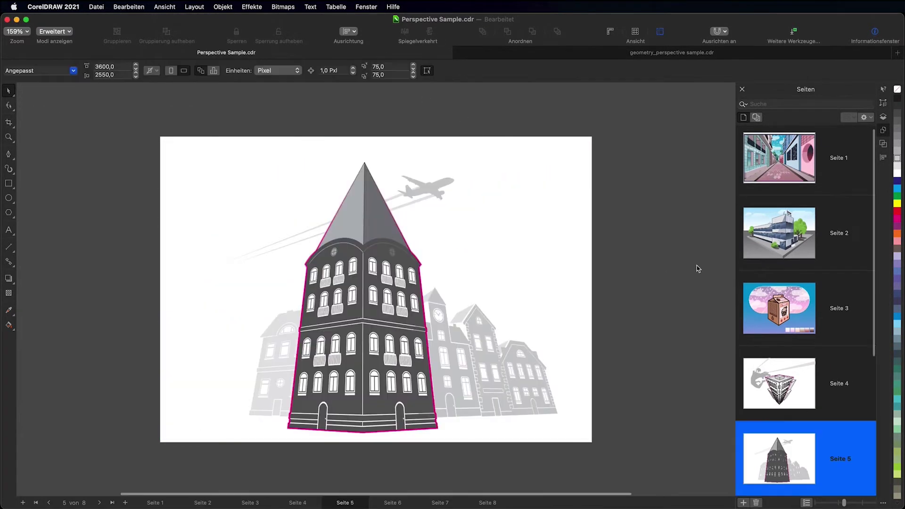
click(362, 209)
click(45, 94)
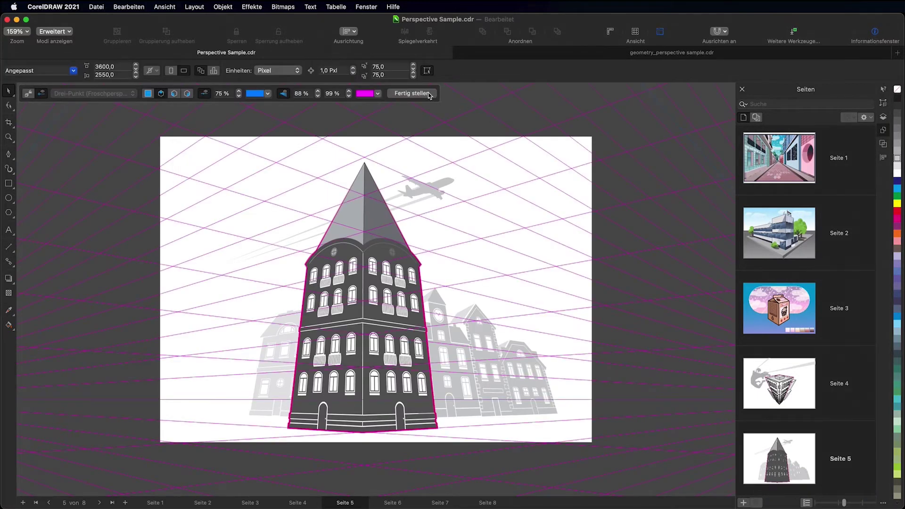
click(411, 94)
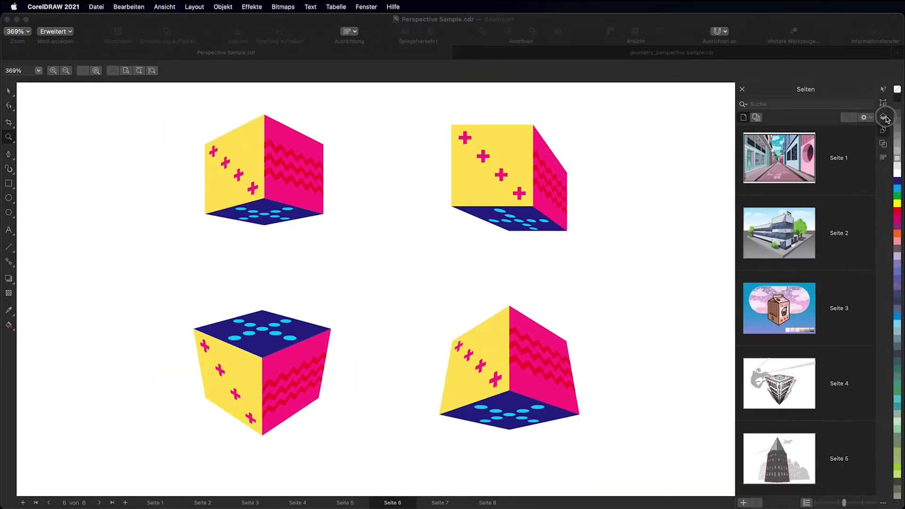
Step: Inspect the Seite 6 cubes in the object list, selecting the Zentral perspective group and expanding it to its member groups
click(884, 117)
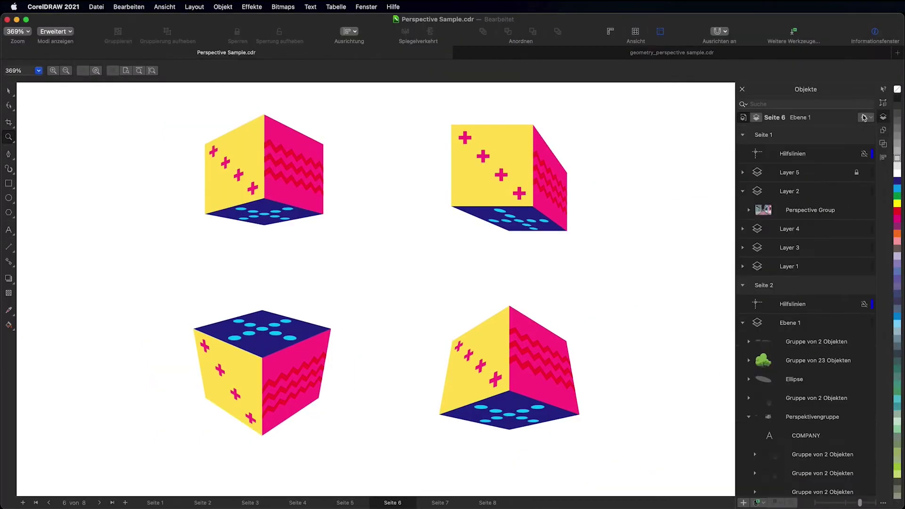
click(7, 92)
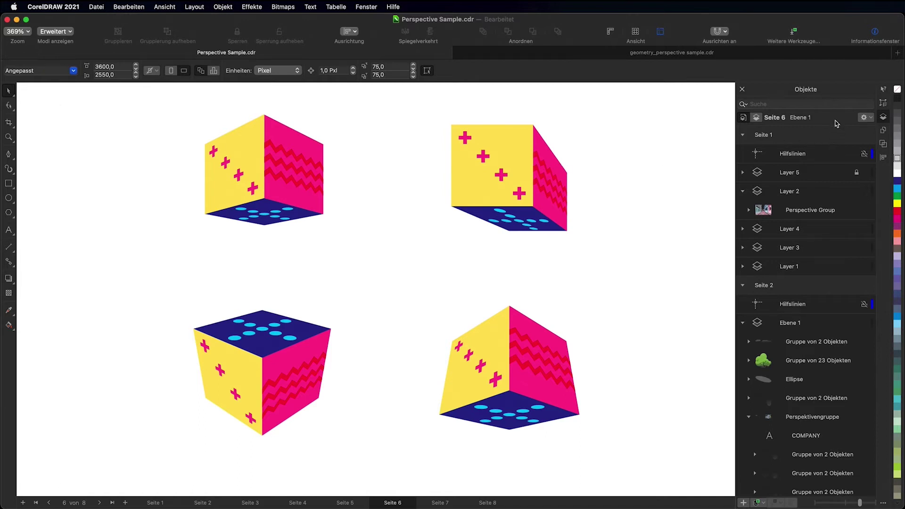
click(509, 158)
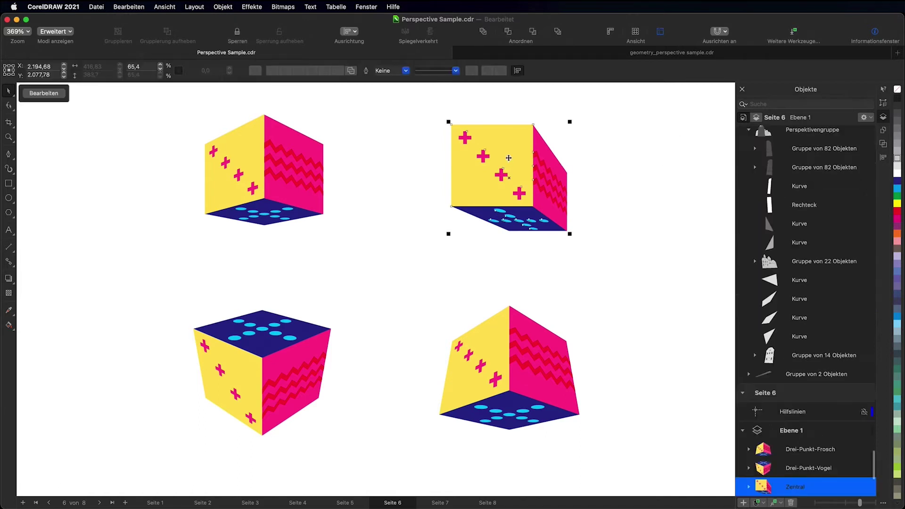
scroll(840, 376, down, 4)
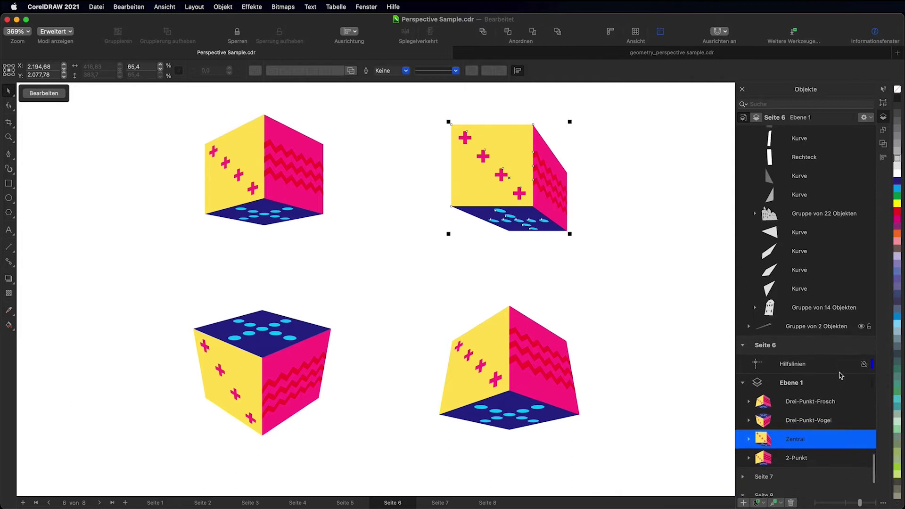
click(749, 374)
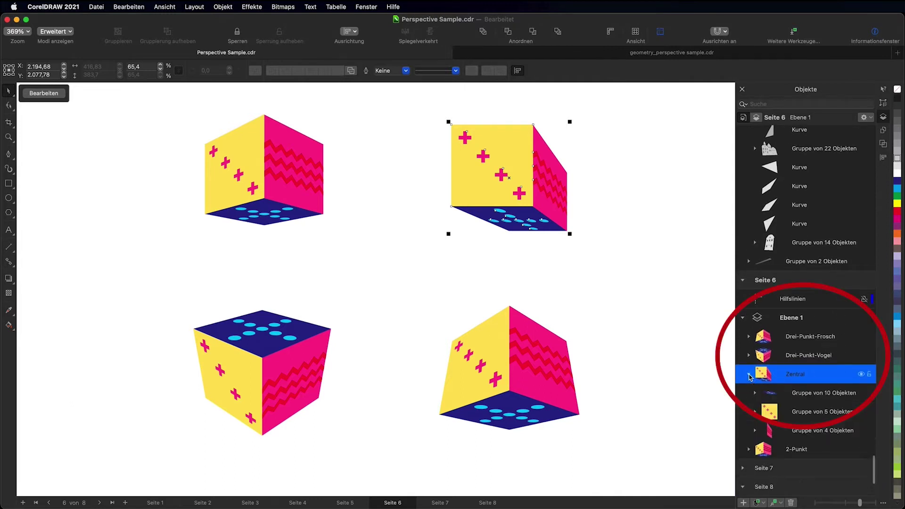
scroll(802, 385, down, 2)
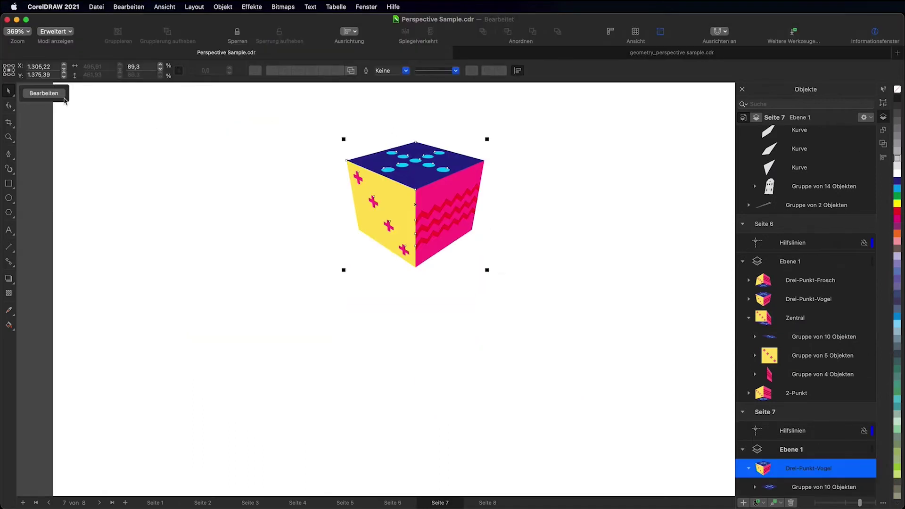
Step: Edit the Drei-Punkt-Vogel cube's perspective group on Seite 7, extending its perspective field up and down and narrowing both sides
right_click(416, 148)
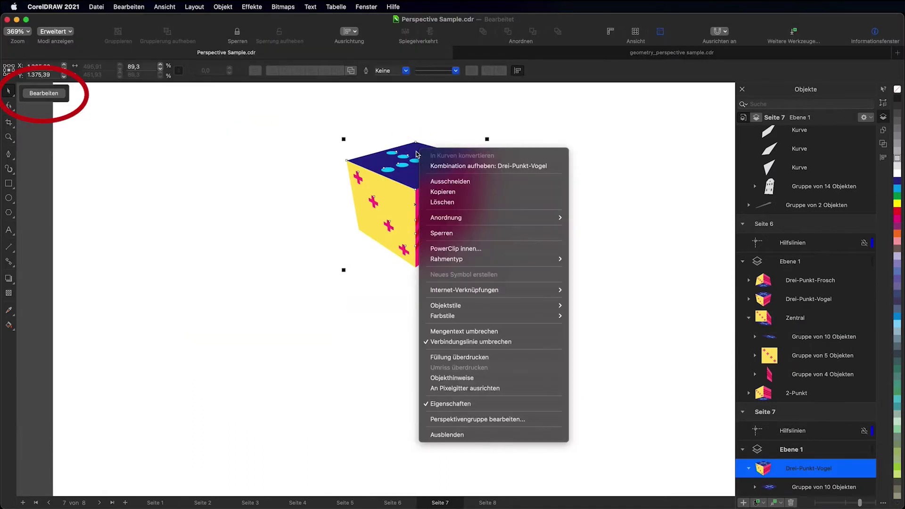
click(528, 421)
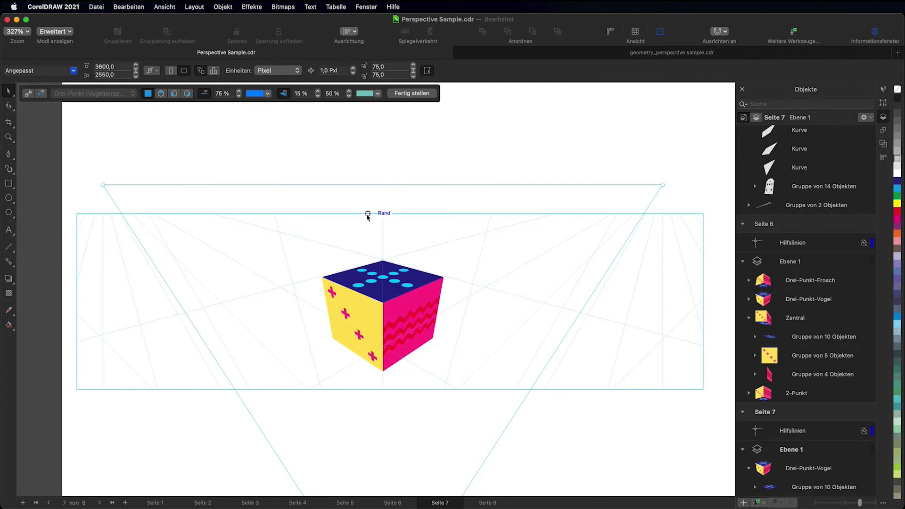
drag(388, 213, 388, 123)
drag(77, 255, 91, 257)
drag(703, 256, 682, 256)
drag(385, 391, 386, 478)
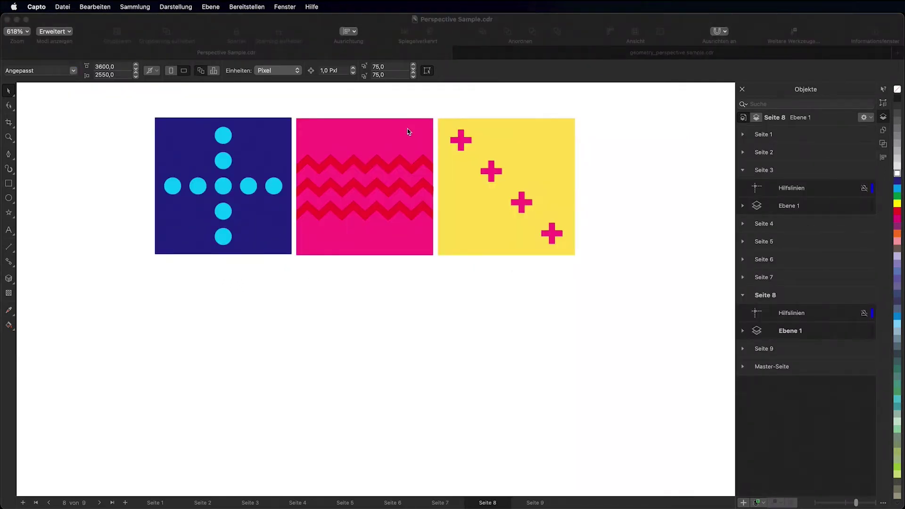
Step: Select the yellow plus-pattern square on Seite 8 and expand its group in the object list
click(12, 92)
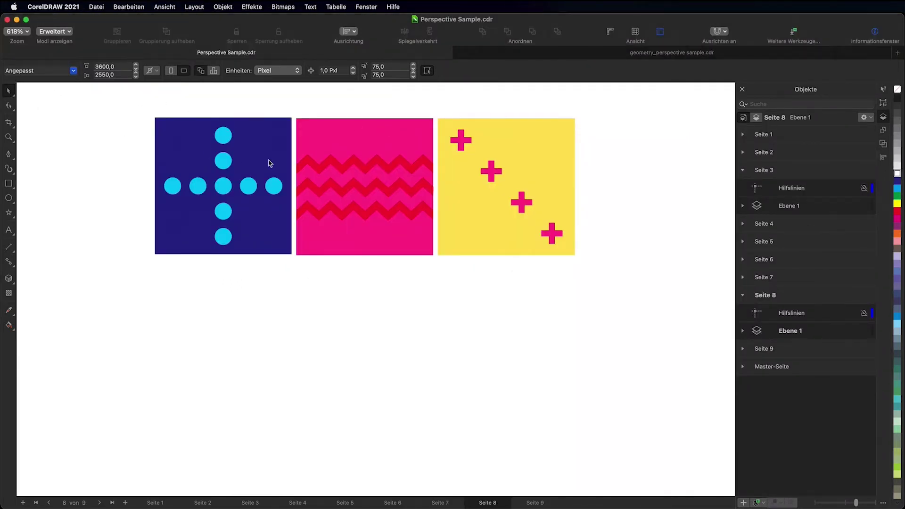
scroll(380, 187, left, 1)
click(516, 155)
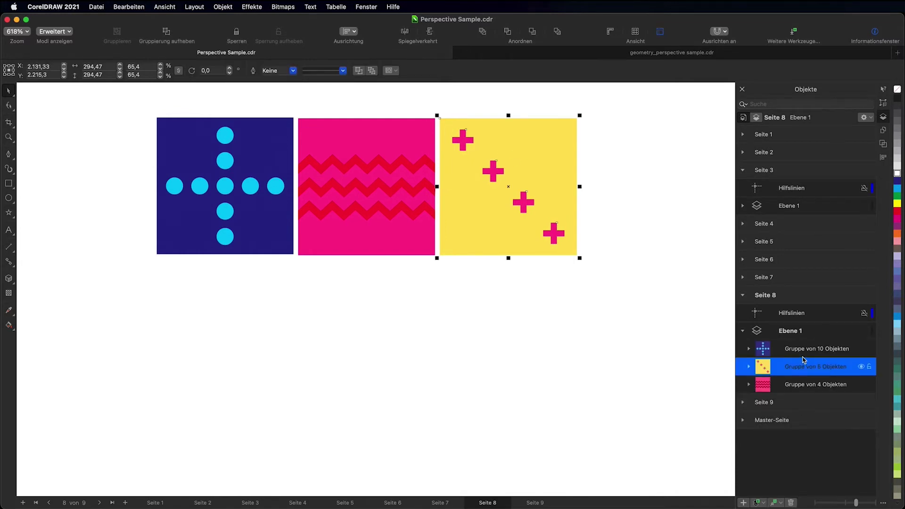
click(750, 367)
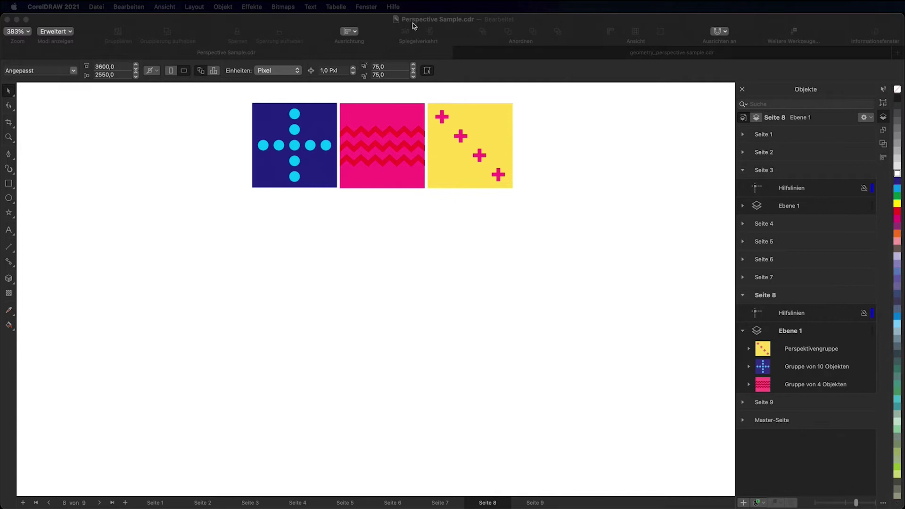
Step: Draw a wide one-point (Ein-Punkt) perspective field below the three patterned squares on Seite 8
click(221, 8)
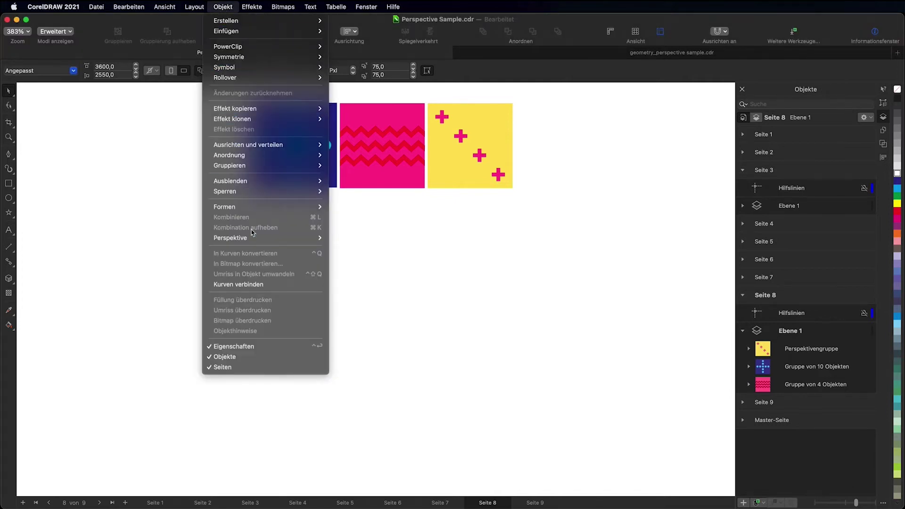
mouse_move(259, 241)
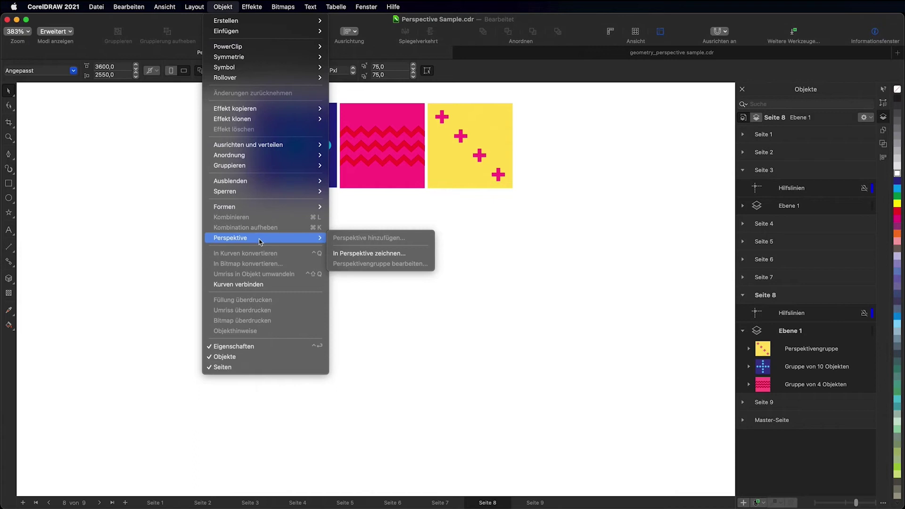
click(370, 253)
click(126, 93)
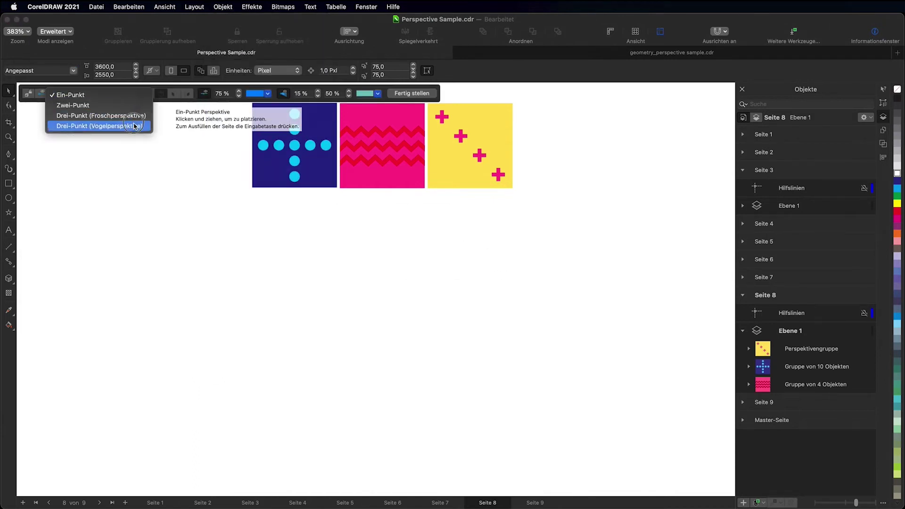
click(127, 94)
drag(63, 188, 729, 481)
Step: Set the perspective lines' opacity to 88% and their density to 44%
double_click(333, 94)
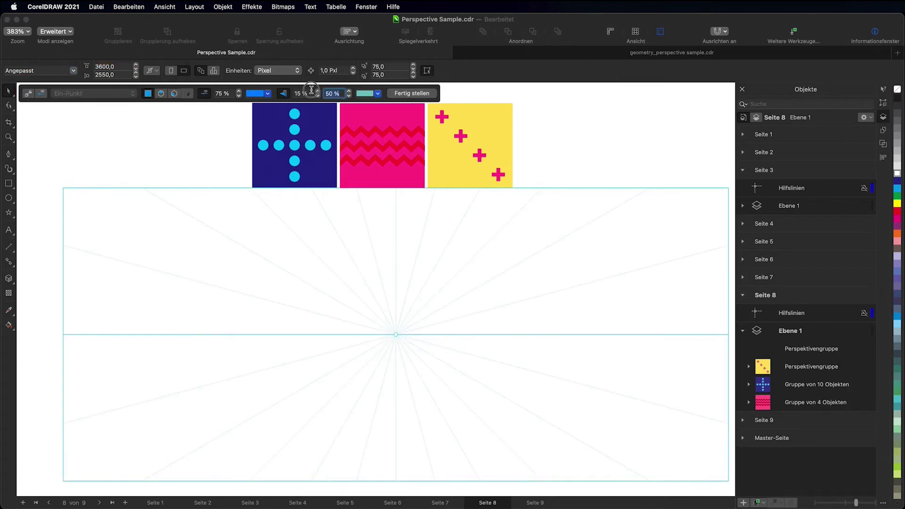
text(88)
double_click(304, 94)
text(44)
Step: Color the perspective lines magenta and move the vanishing point and horizon to the upper-left area of the perspective field
click(378, 94)
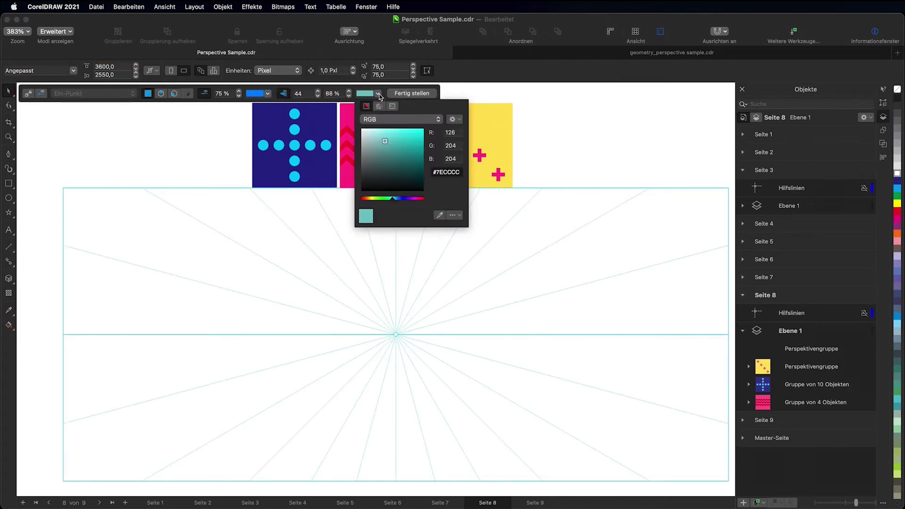
click(413, 198)
click(526, 126)
drag(396, 335, 136, 242)
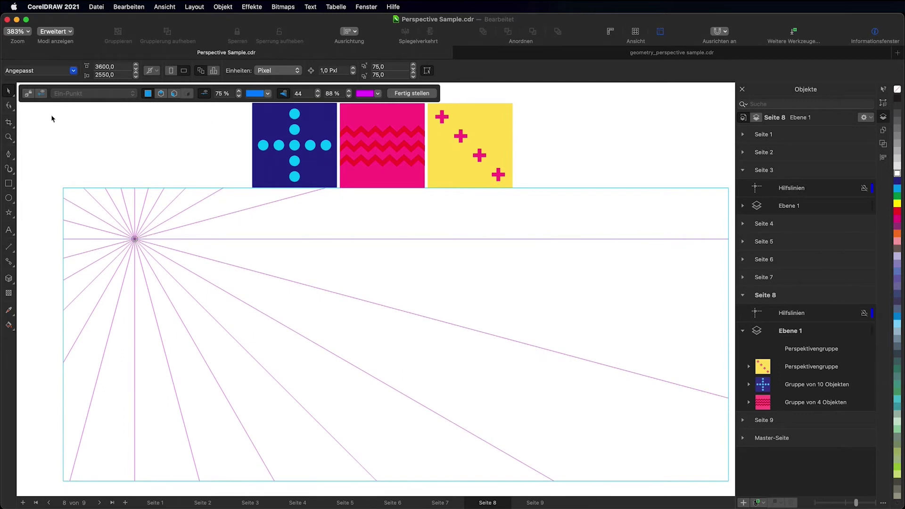
Step: Move the yellow plus-pattern square onto the orthogonal plane and place it in the lower middle of the perspective field
click(494, 131)
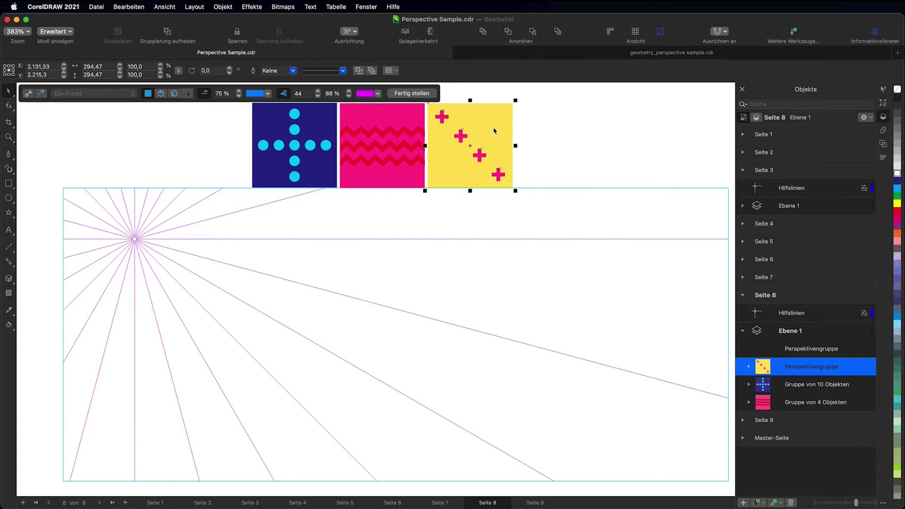
click(494, 131)
right_click(494, 131)
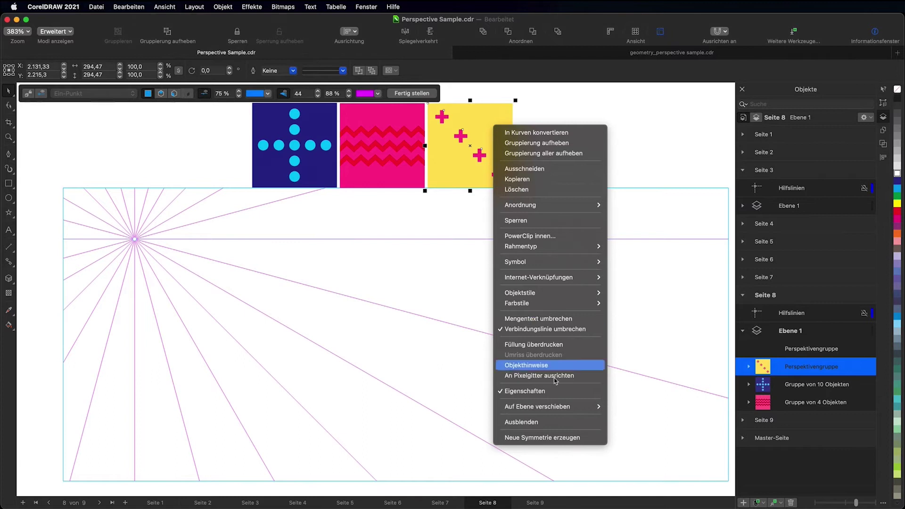
mouse_move(571, 406)
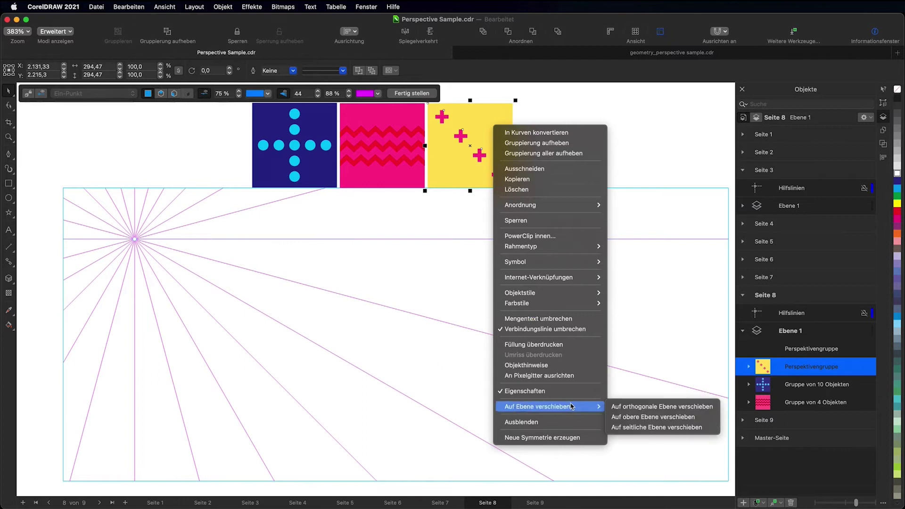
click(635, 408)
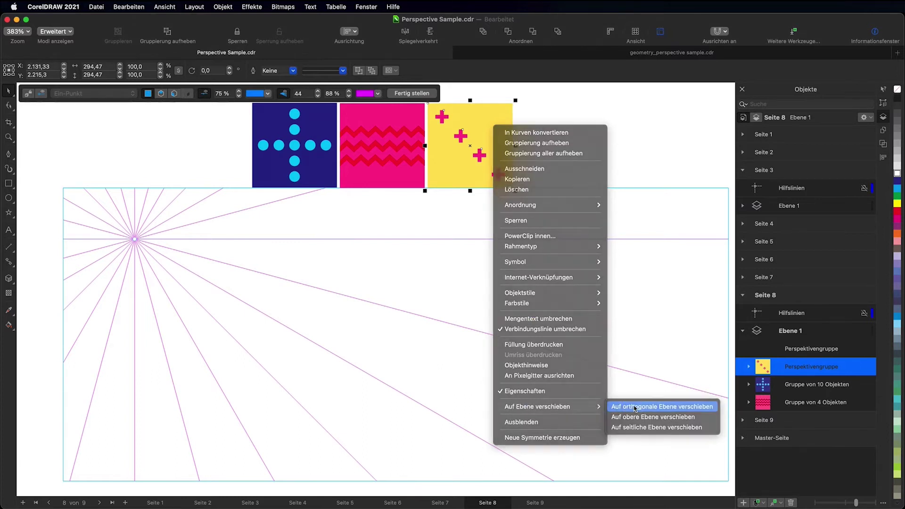
drag(486, 124, 508, 390)
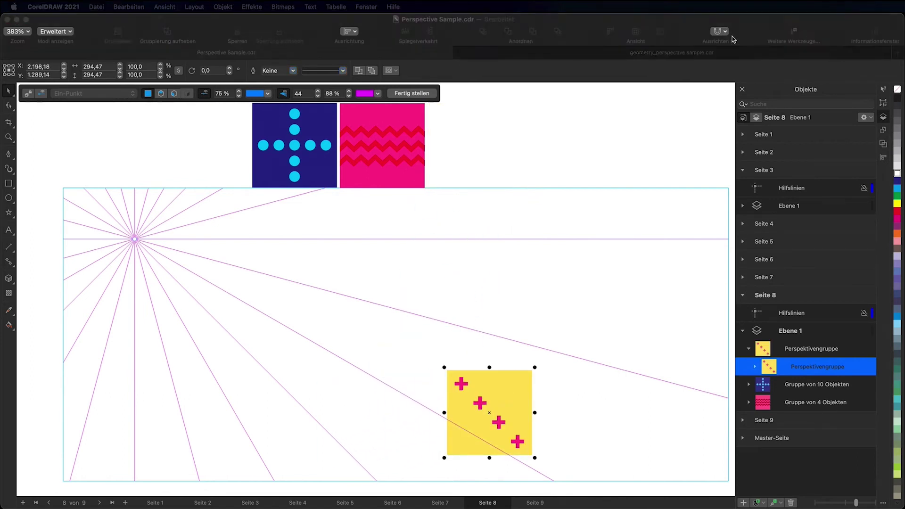
Step: Move the pink zigzag square onto the side plane and fit it against the yellow square's left edge as a receding side face
click(379, 113)
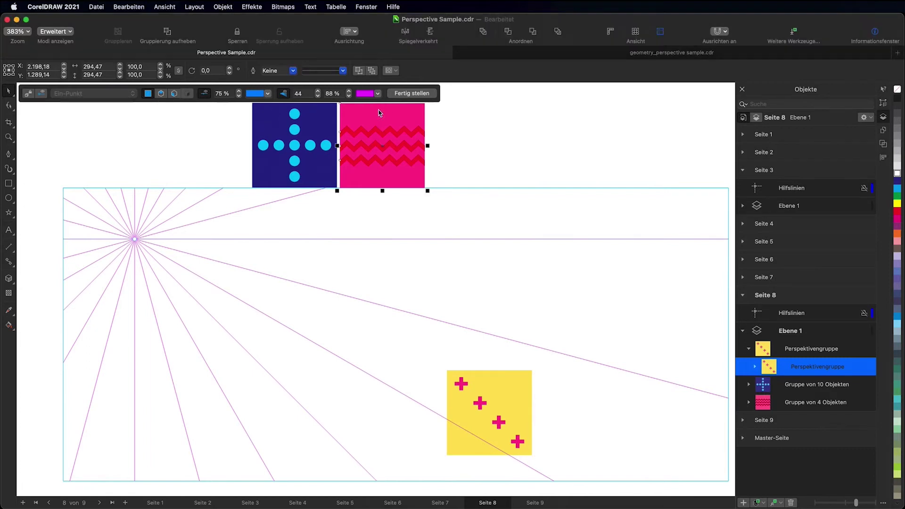
right_click(380, 113)
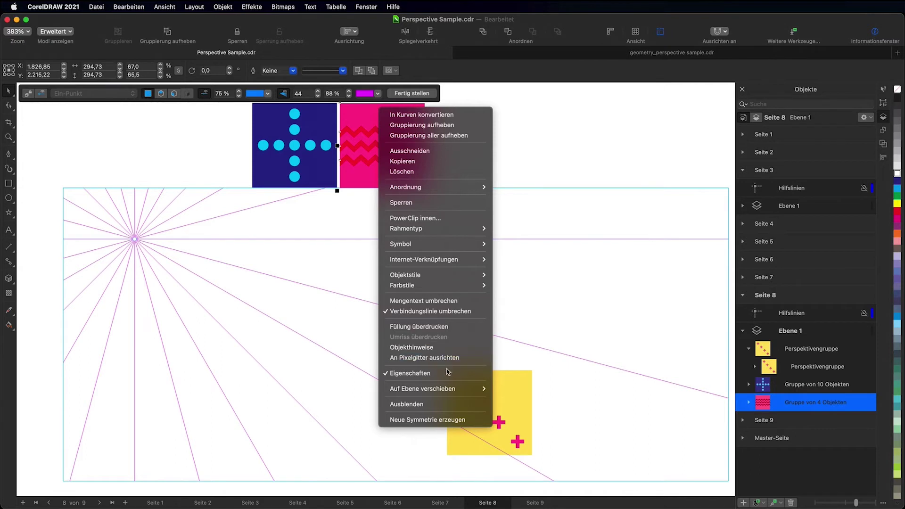
mouse_move(455, 386)
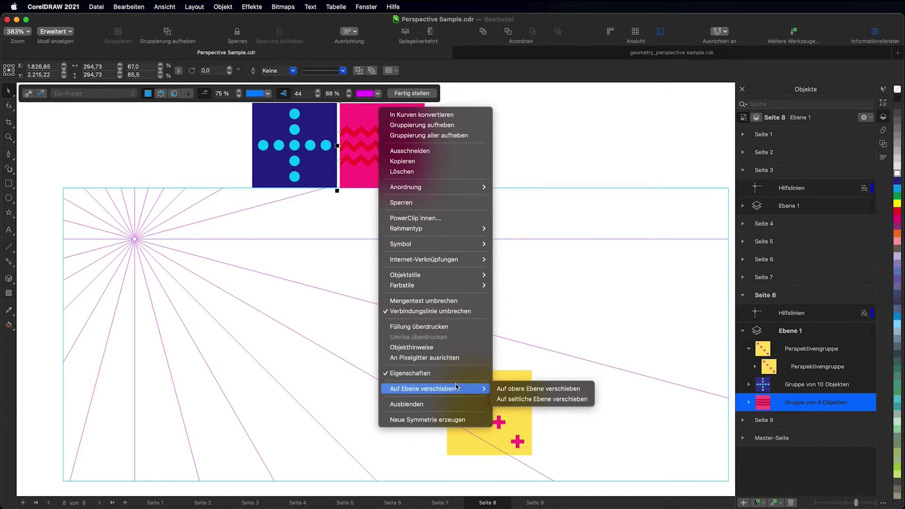
click(537, 399)
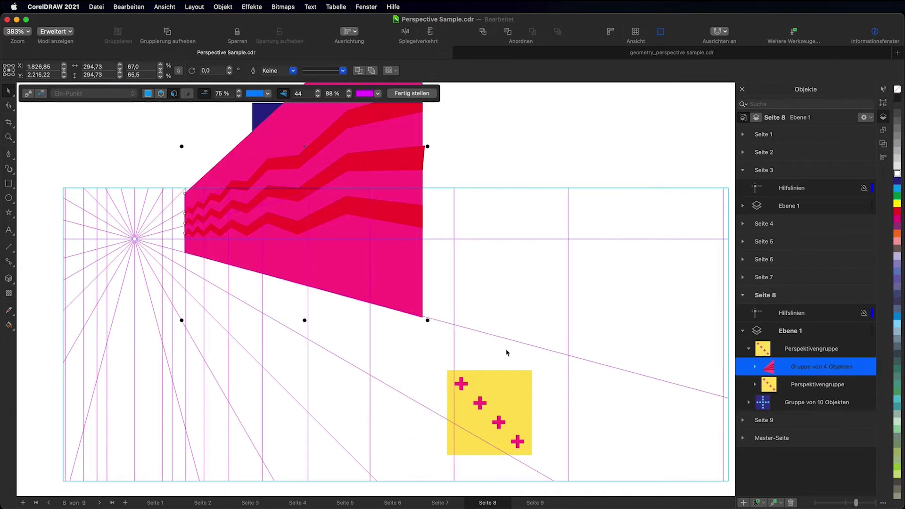
drag(197, 241, 417, 315)
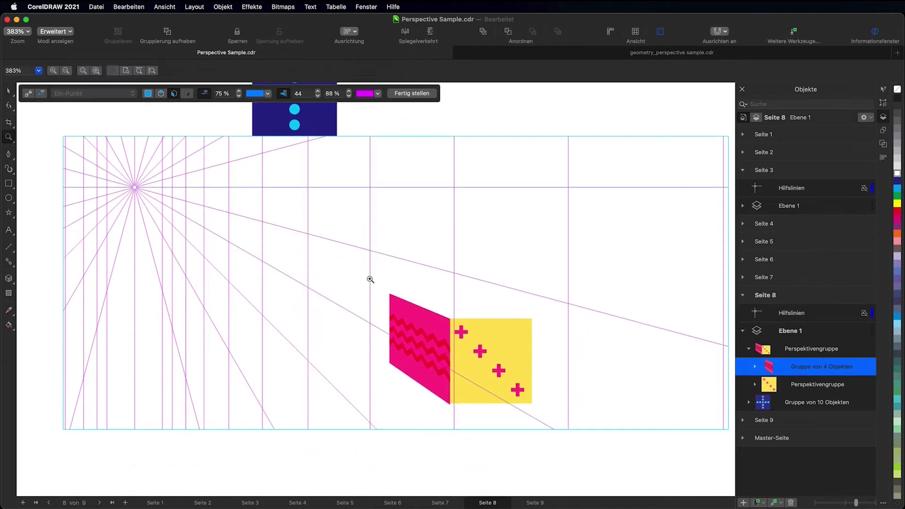
scroll(514, 377, up, 5)
drag(283, 254, 295, 275)
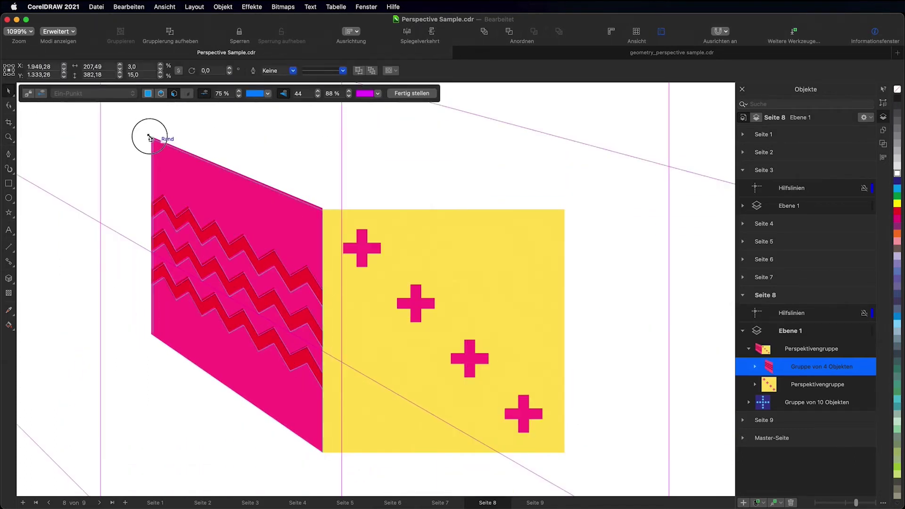
Step: Move the blue dotted square onto the upper plane and align it with the yellow square's top edge
click(9, 137)
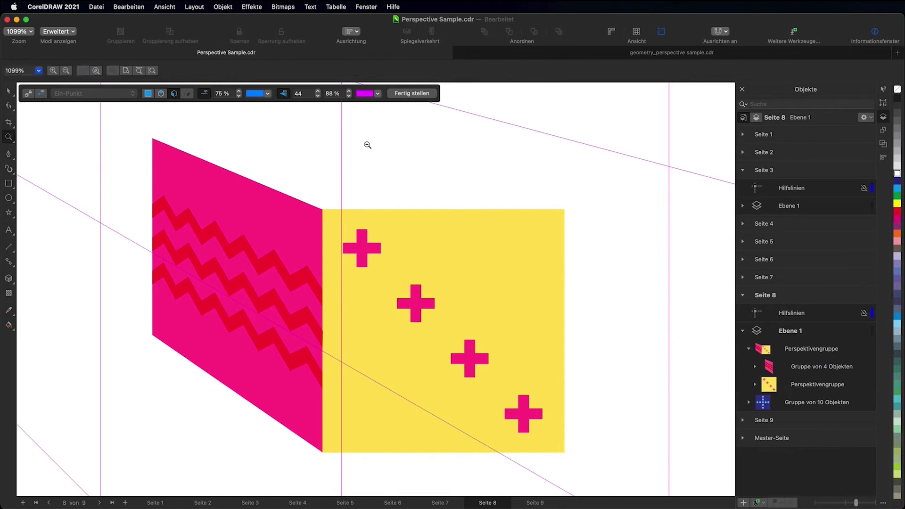
shift+click(368, 145)
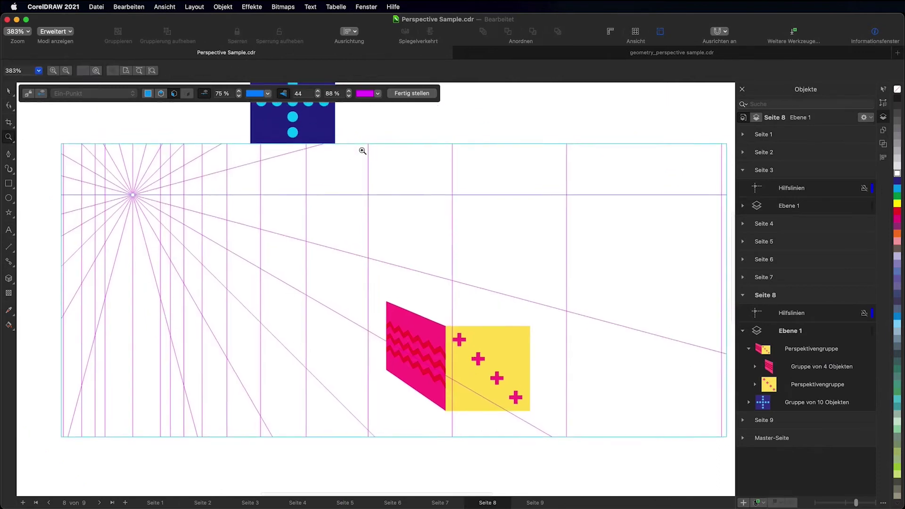
scroll(362, 151, up, 2)
click(8, 91)
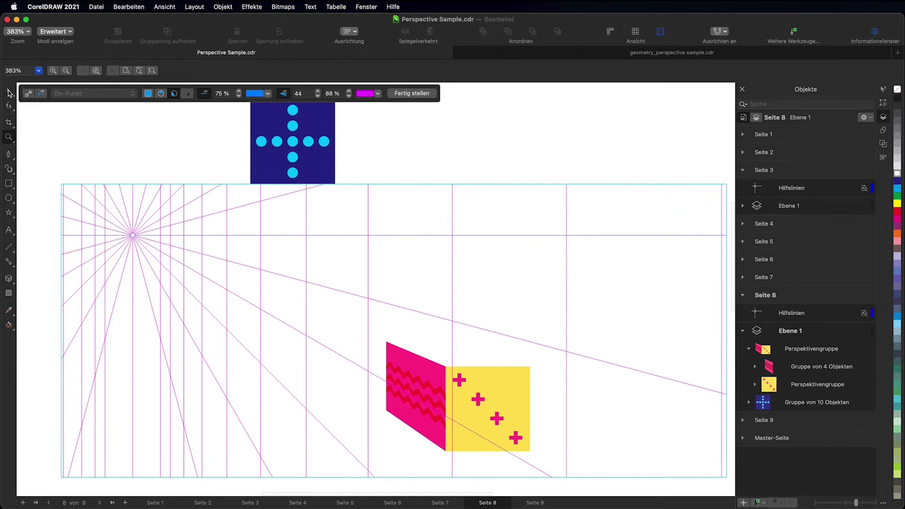
click(271, 118)
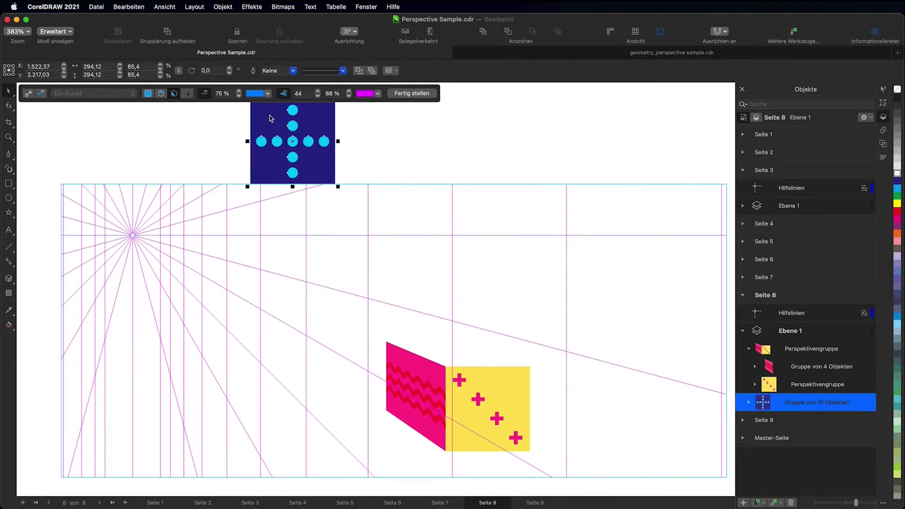
right_click(271, 117)
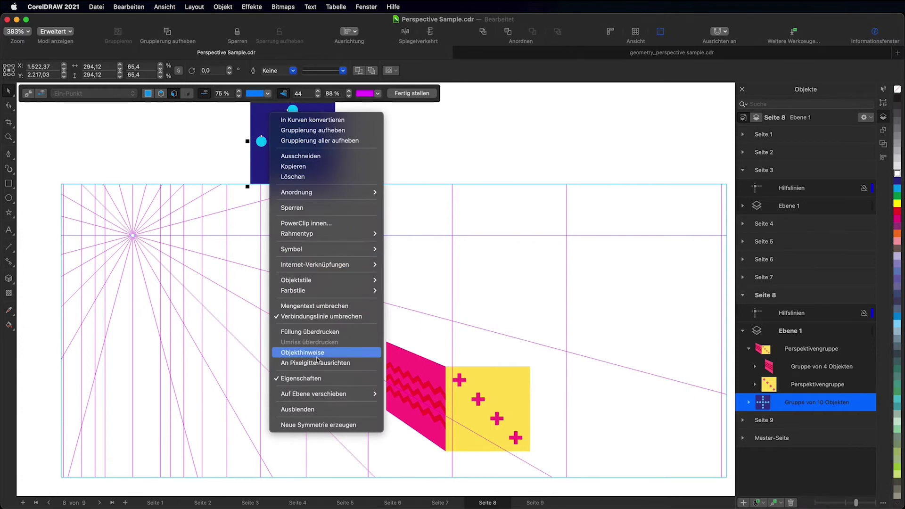
mouse_move(336, 394)
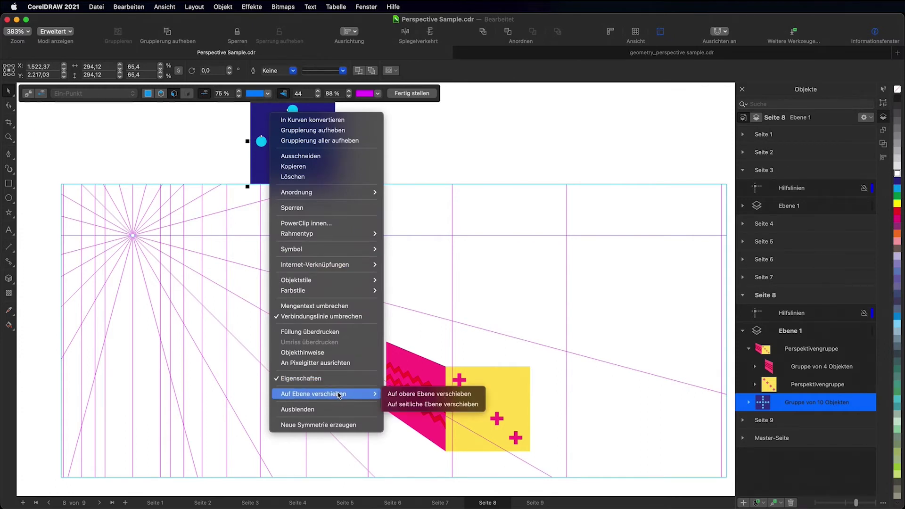
click(415, 394)
drag(255, 313, 408, 353)
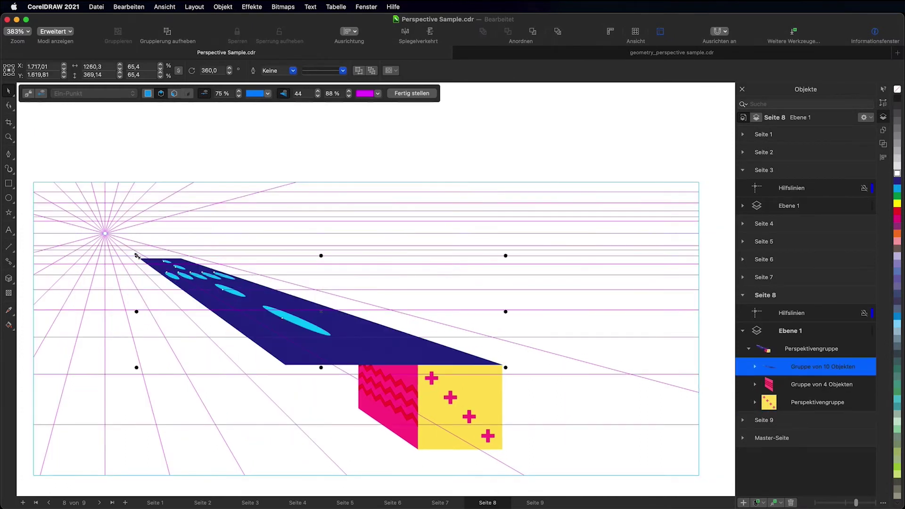
Step: Resize the blue dotted top face to meet the upper edges of the pink and yellow faces
click(8, 137)
click(515, 443)
key(space)
drag(186, 151, 172, 166)
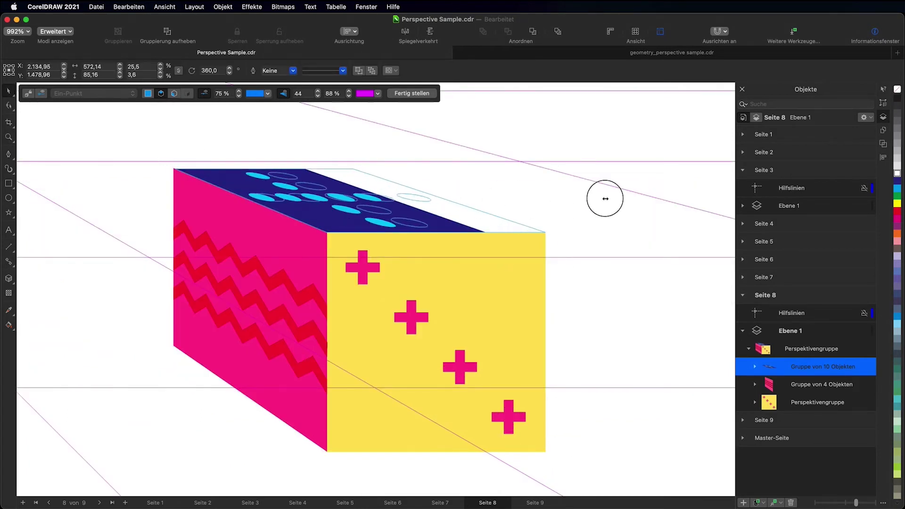
key(space)
right_click(207, 147)
Step: Reduce the depth of the pink side face and shorten the blue top face to match it
key(space)
key(Tab)
key(Tab)
drag(368, 398, 378, 399)
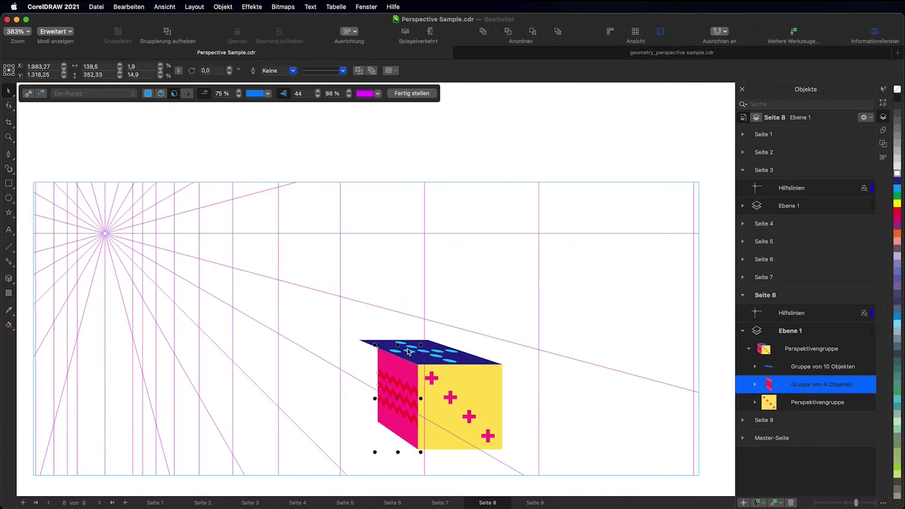
click(428, 333)
drag(429, 333, 438, 339)
Step: Check the cube's edges up close and finish editing the perspective group
click(84, 165)
key(space)
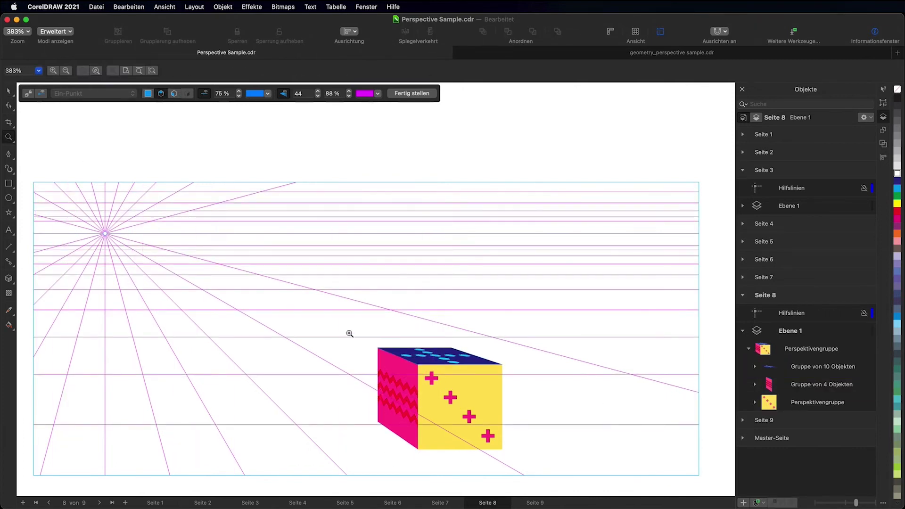
drag(353, 338, 535, 464)
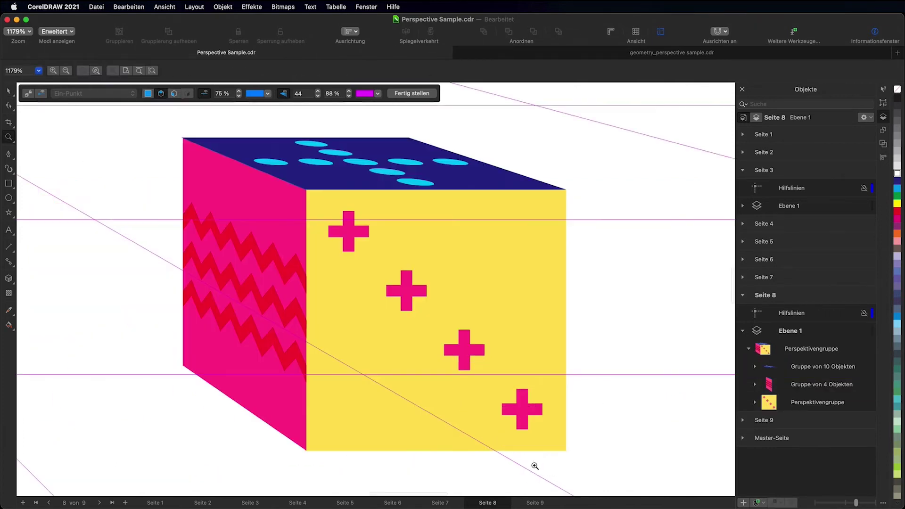
click(419, 96)
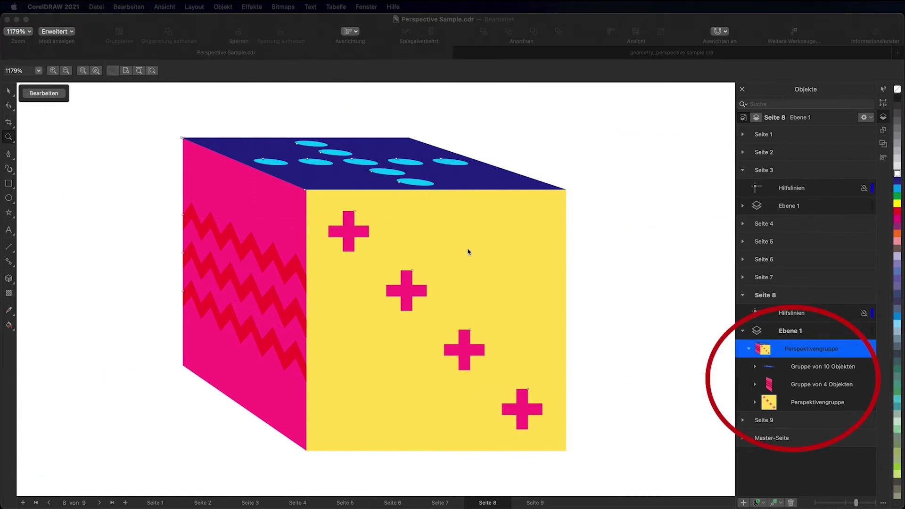
Step: Enlarge the finished cube to 108.7% and move it to the upper middle of the page
scroll(453, 260, right, 3)
shift+click(407, 284)
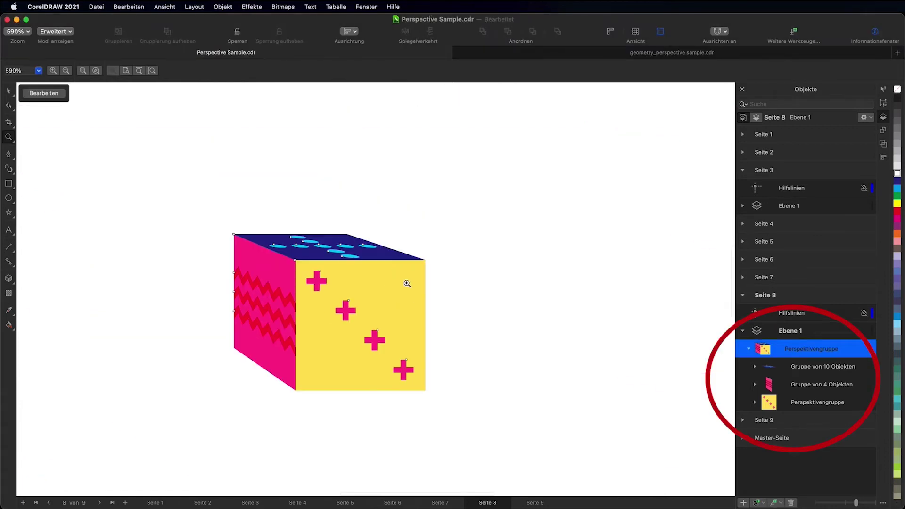
click(10, 91)
click(390, 294)
drag(390, 294, 495, 374)
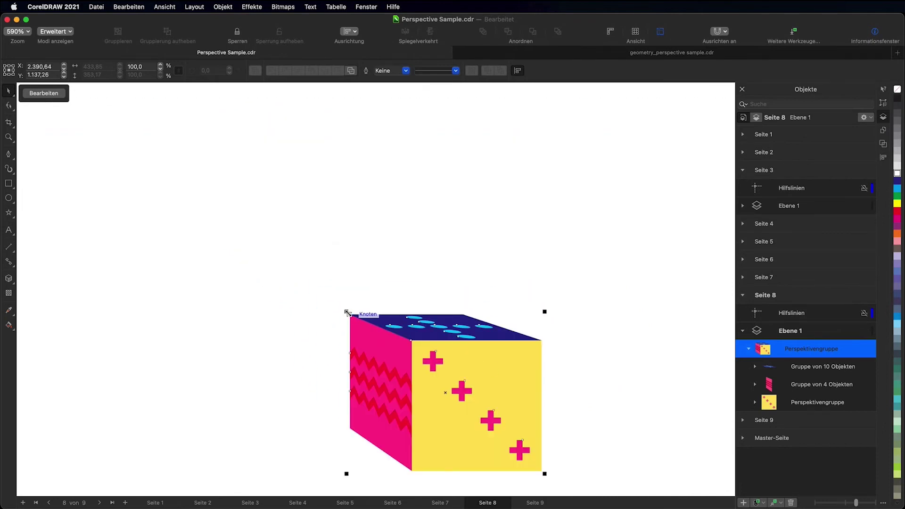
drag(347, 312, 329, 299)
drag(494, 374, 462, 206)
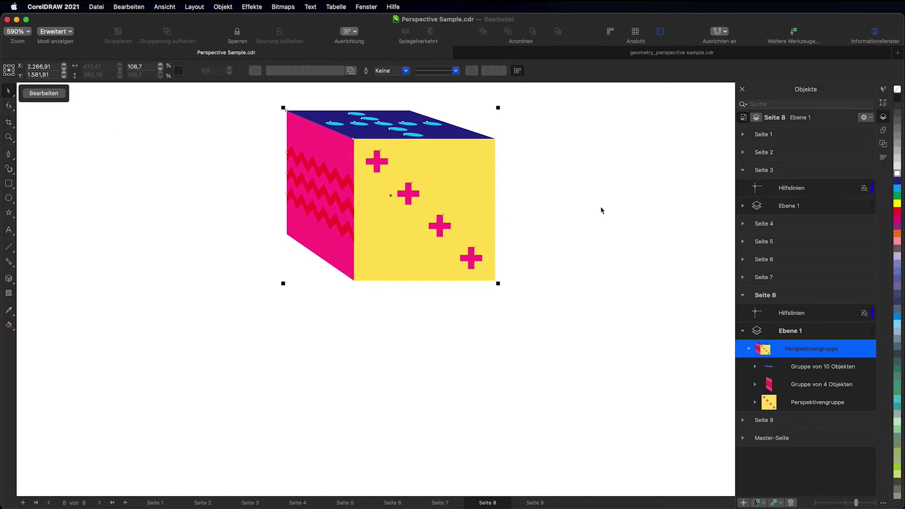
Step: Break apart the cube's perspective group and ungroup the result into its three separate faces
click(535, 150)
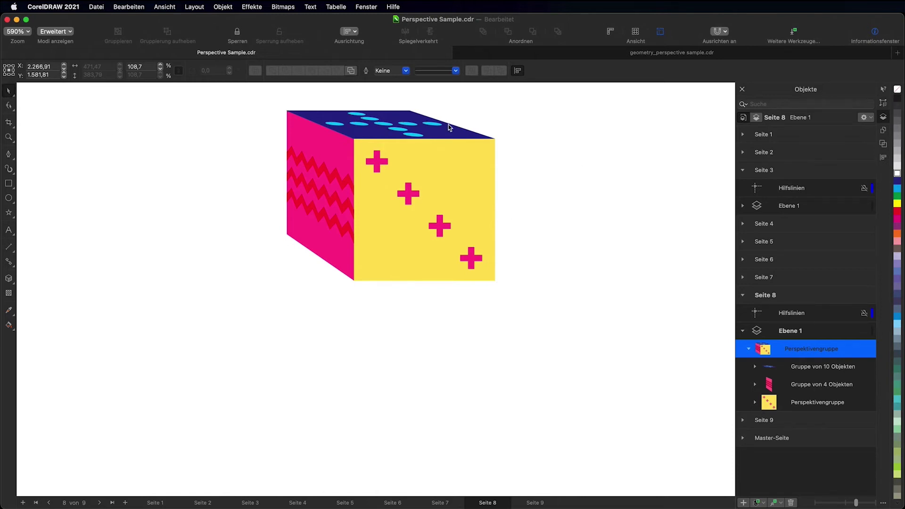
right_click(405, 117)
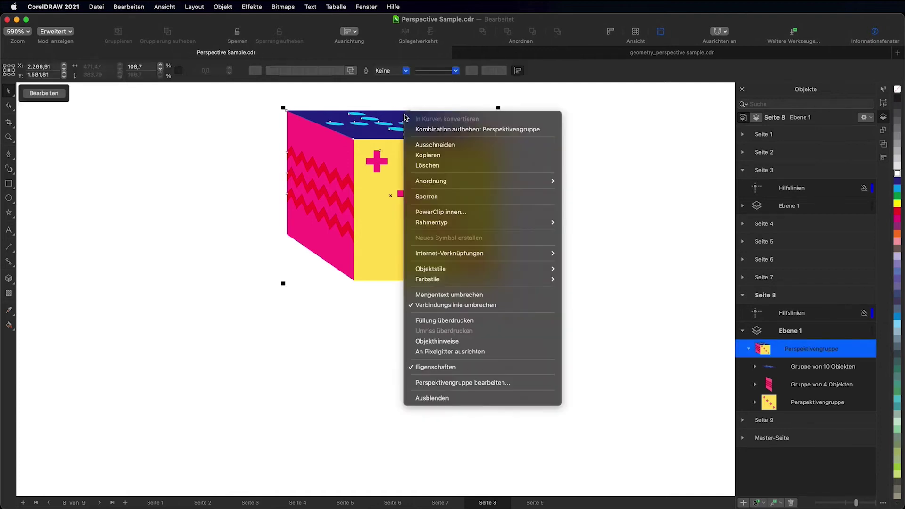
click(454, 130)
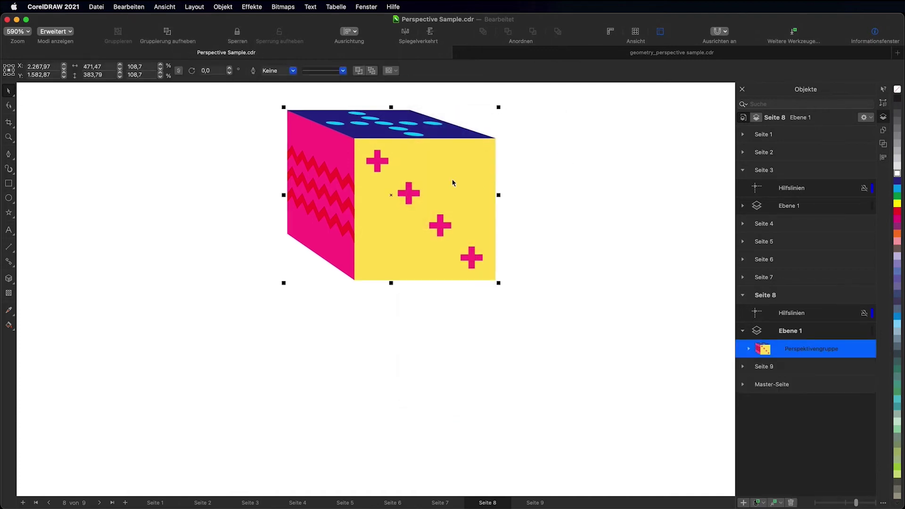
right_click(440, 130)
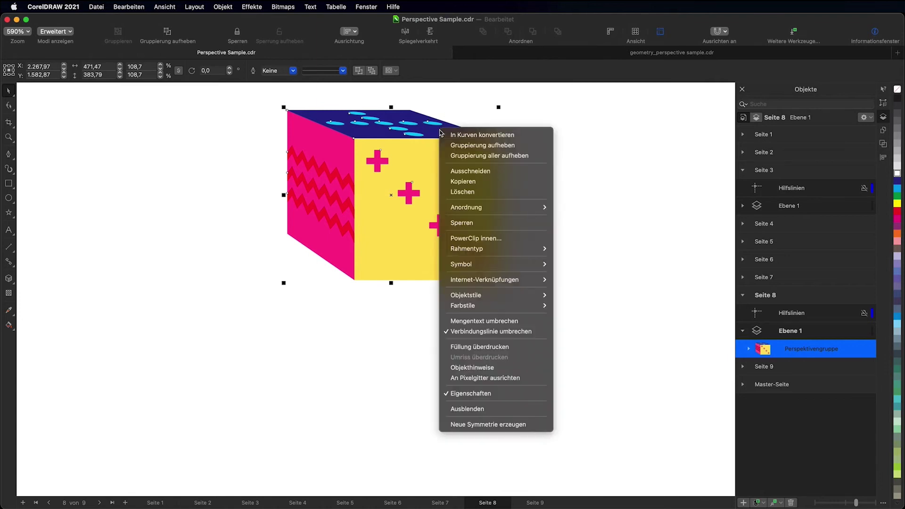
click(467, 146)
Step: Pull the yellow, pink and blue faces apart so that gaps separate them, and clear the selection
drag(425, 158, 494, 264)
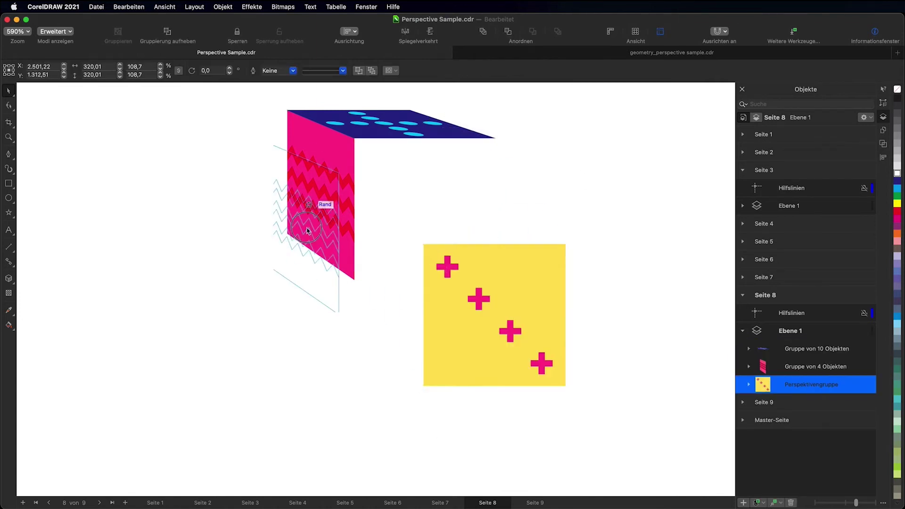
drag(312, 205, 291, 299)
drag(442, 120, 519, 187)
drag(328, 259, 383, 274)
click(625, 240)
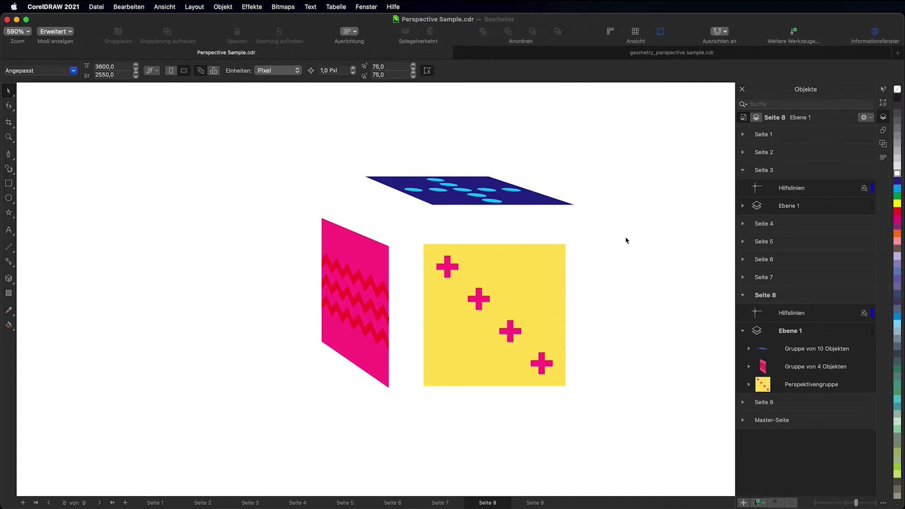
Step: Go to Seite 9 and start drawing a two-point perspective group there
key(Page_Down)
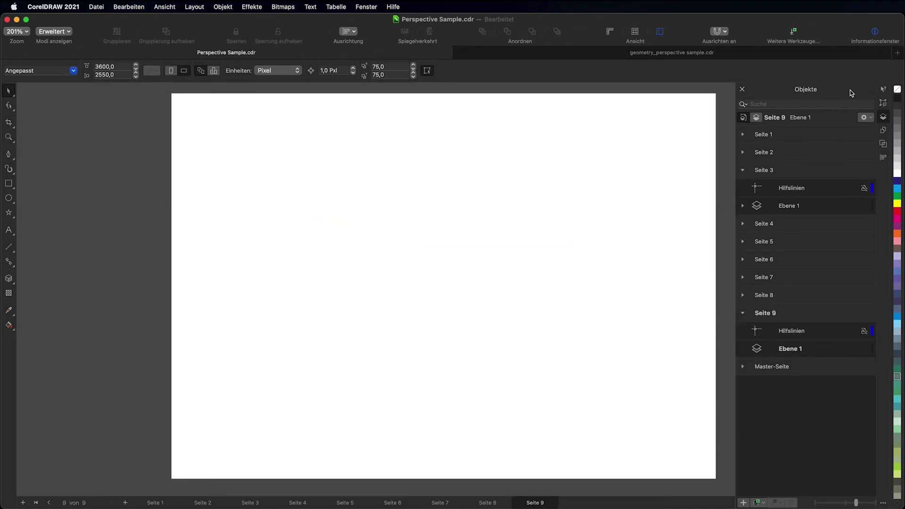
click(851, 93)
click(229, 7)
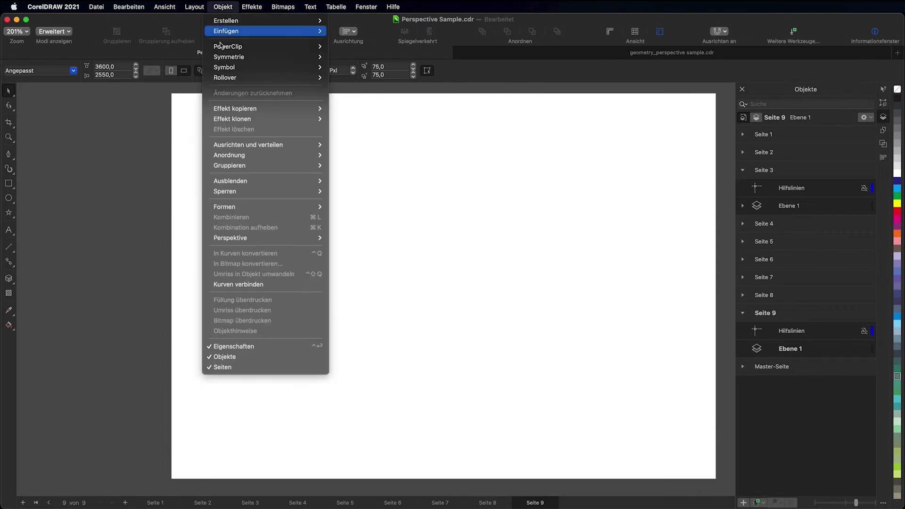
click(368, 251)
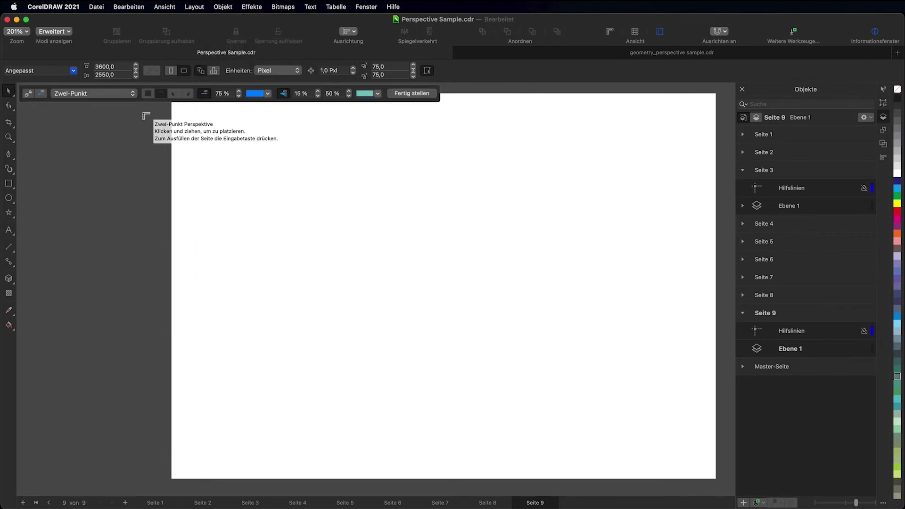
click(100, 93)
click(101, 93)
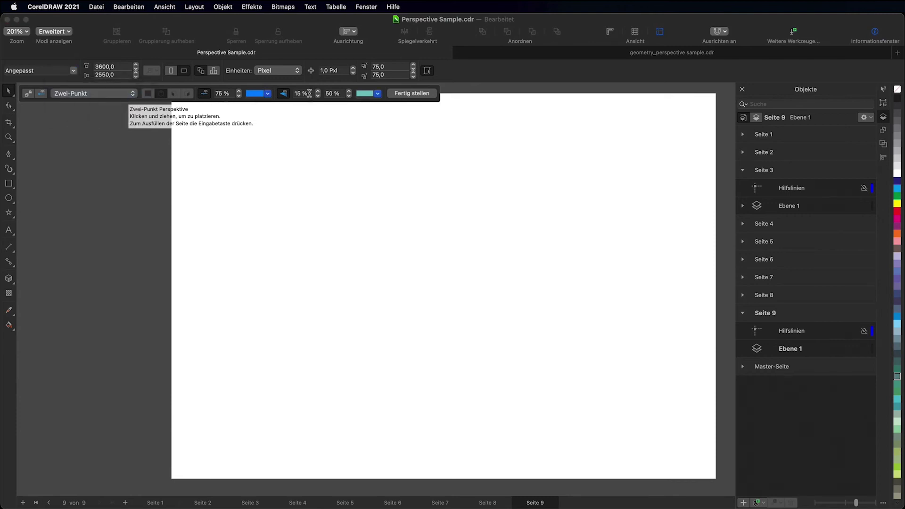
Step: Fill the page with a perspective grid of 70 % line density and 90 % opacity, and raise its horizon into the page's upper quarter
click(312, 93)
text(70)
key(Tab)
text(90)
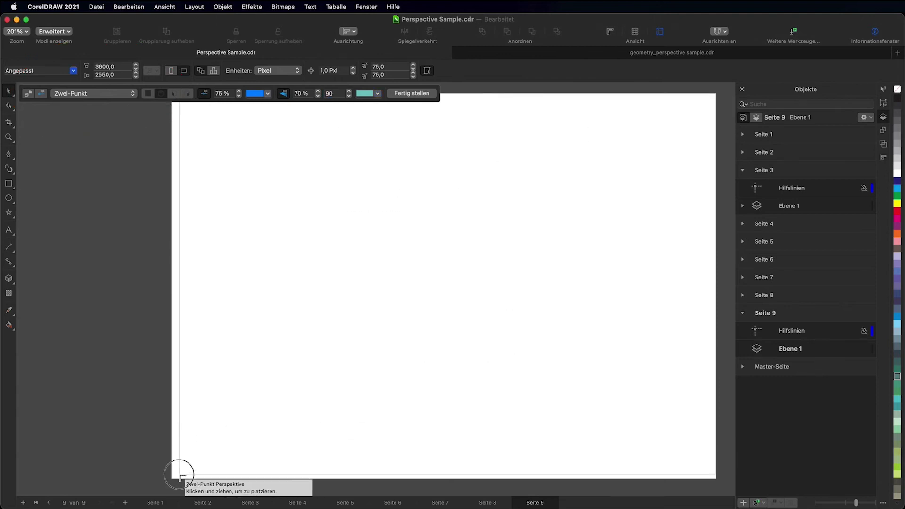
key(Return)
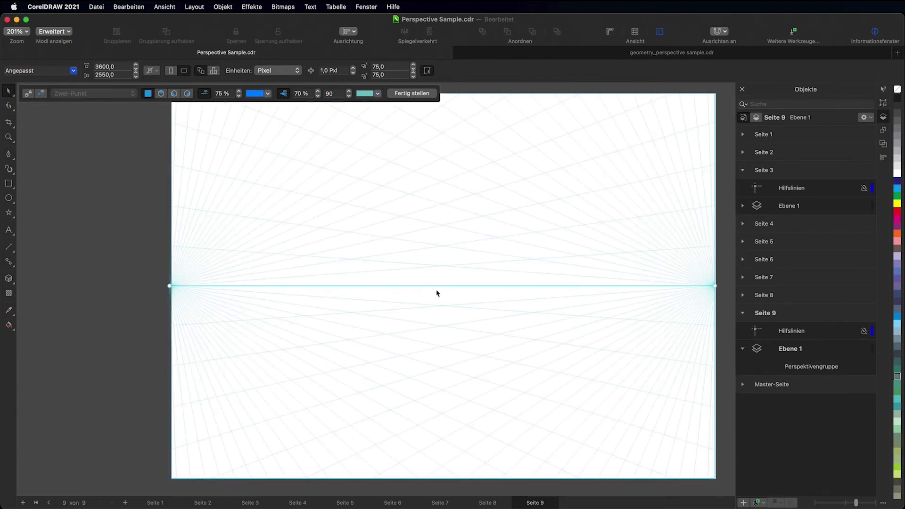
drag(436, 286, 435, 178)
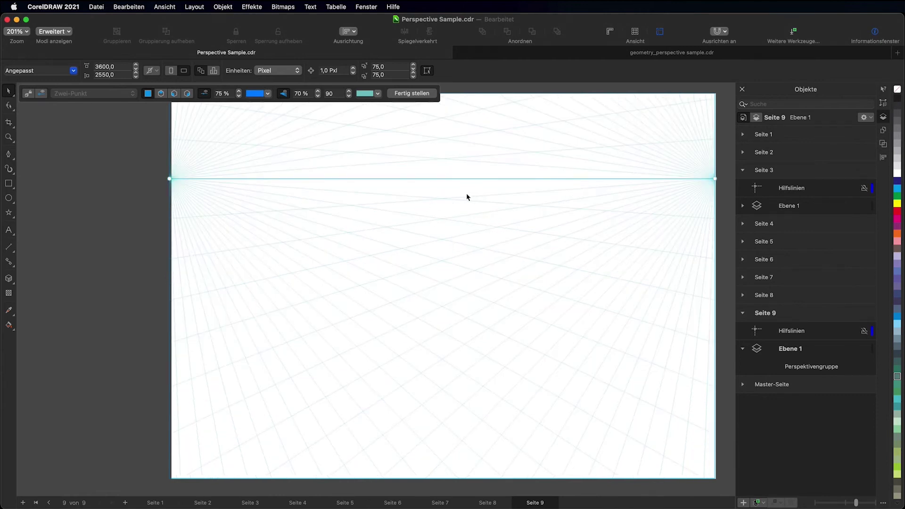
Step: Draw a rectangle about 543 × 1257 px on the right plane below the horizon and fill it dark teal
click(189, 96)
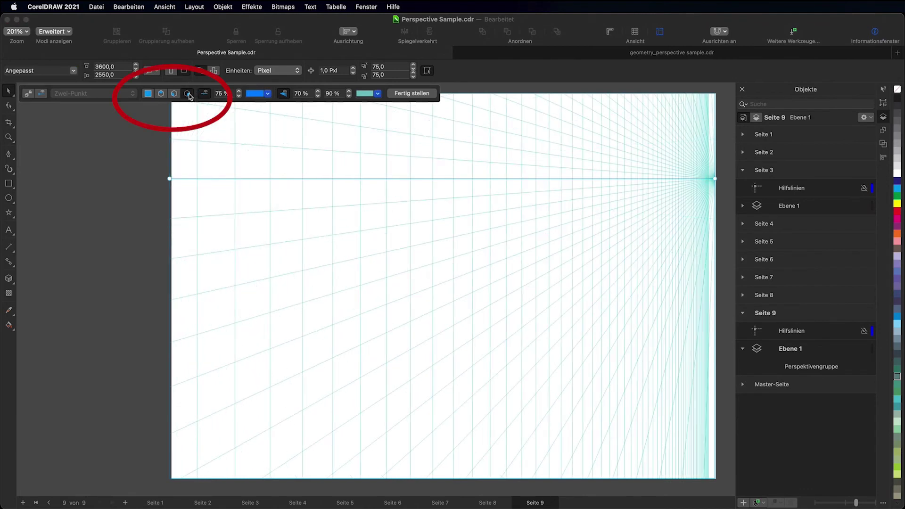
click(9, 185)
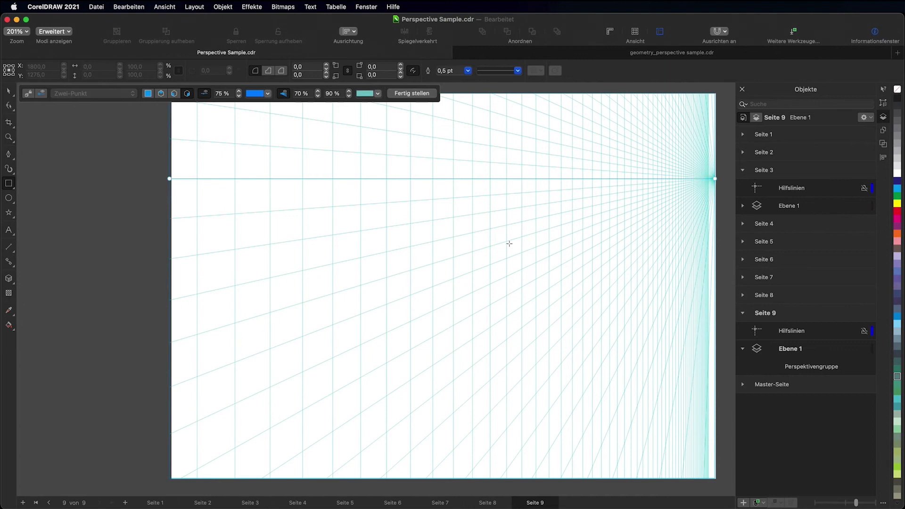
drag(490, 246, 572, 326)
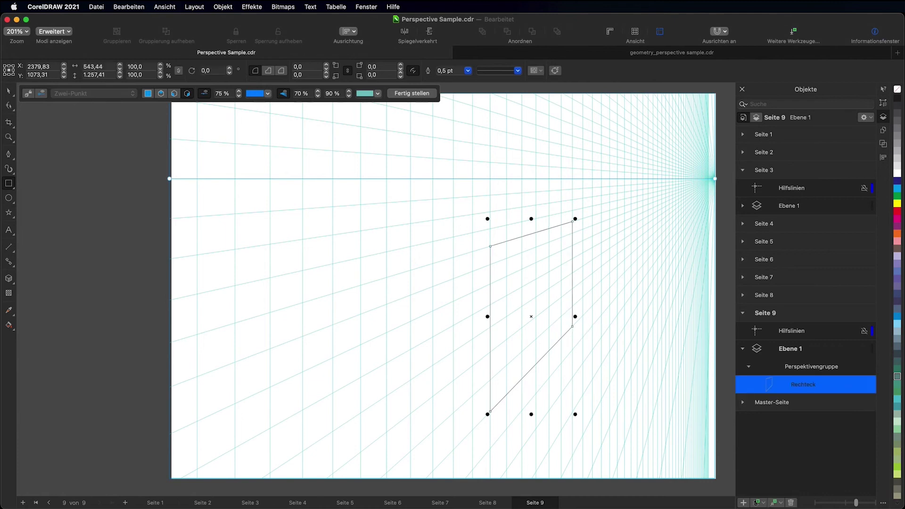
click(898, 362)
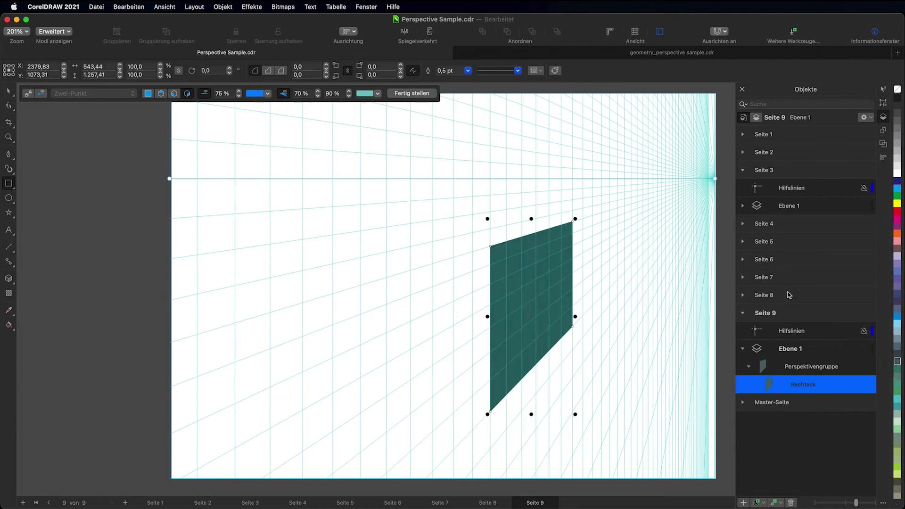
Step: Complete the box with a green rectangle on the left plane and a blue-grey rectangle on the top plane, both sharing the existing corners
click(173, 93)
mouse_move(490, 246)
mouse_down()
mouse_move(405, 350)
mouse_move(412, 355)
mouse_up()
click(898, 371)
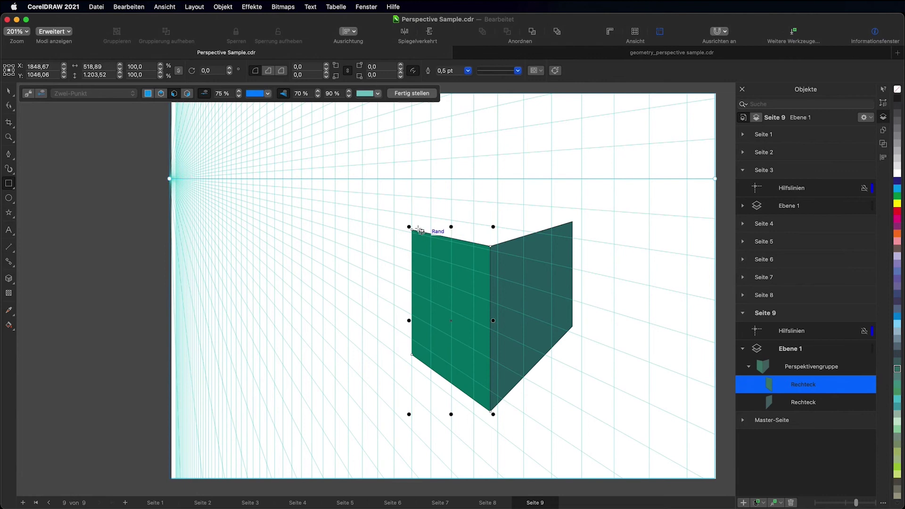
drag(415, 231, 572, 222)
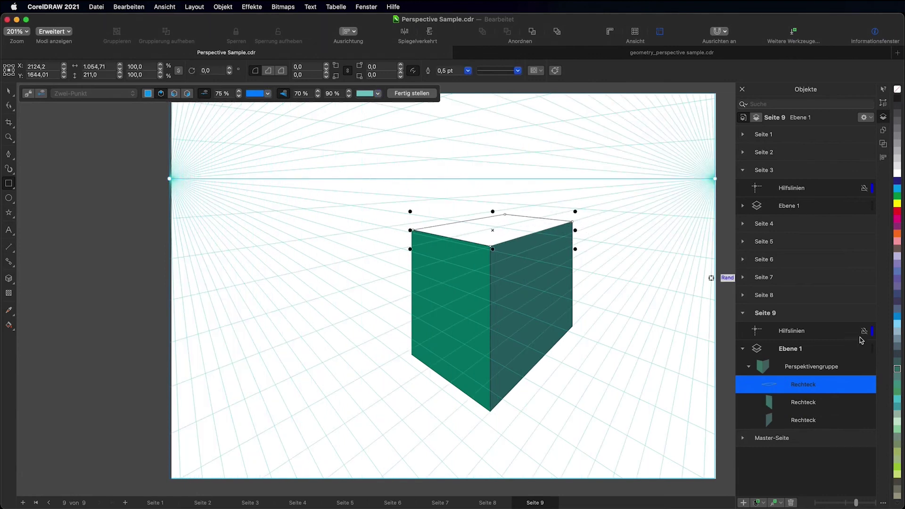
click(898, 343)
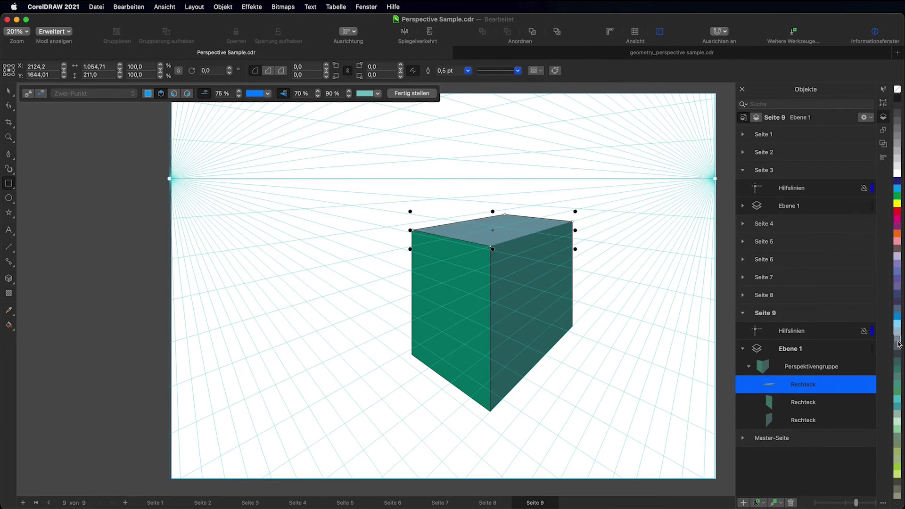
Step: Draw a five-pointed star about 384 × 828 px on the box's dark teal right face and fill it white
click(533, 282)
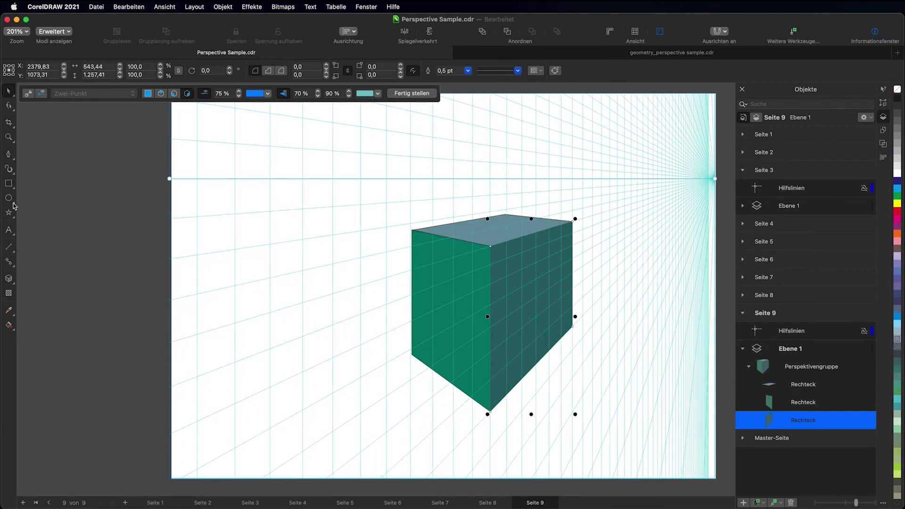
click(10, 217)
click(14, 221)
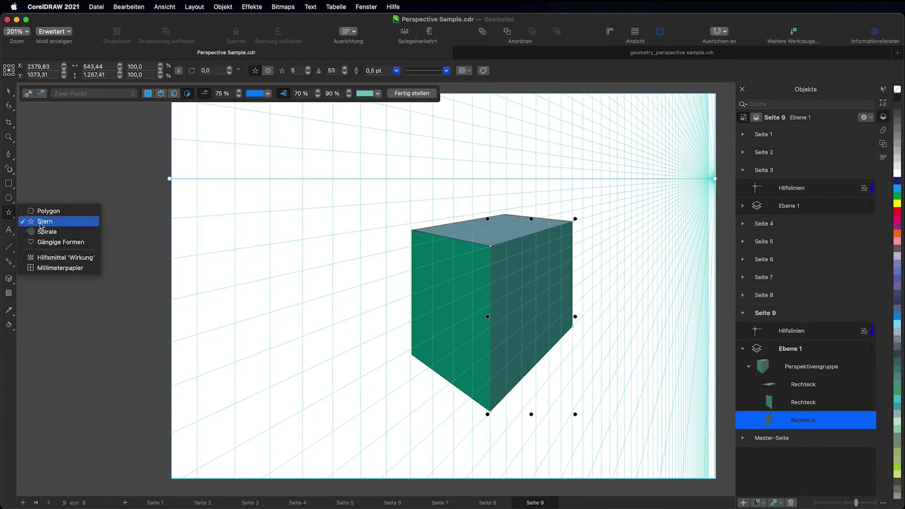
click(26, 223)
drag(516, 259, 561, 332)
click(898, 174)
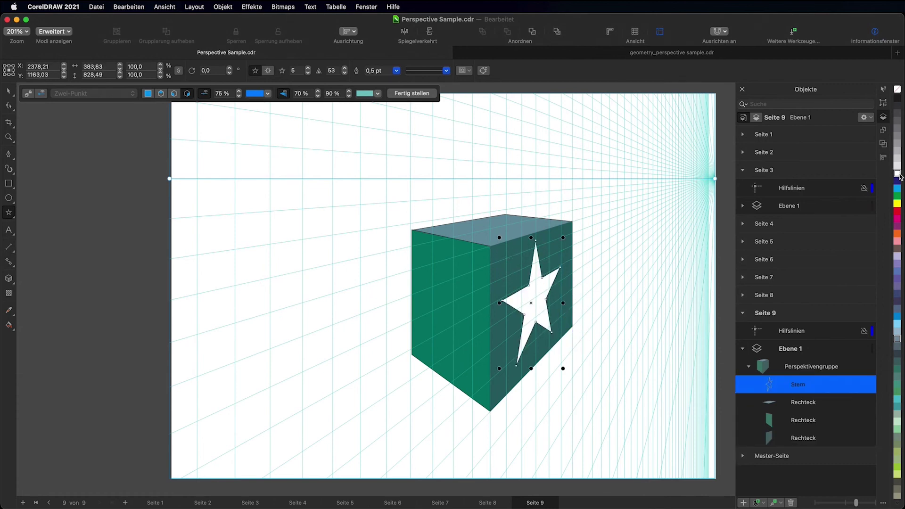
Step: Move the box's green left face to the orthogonal plane
click(8, 93)
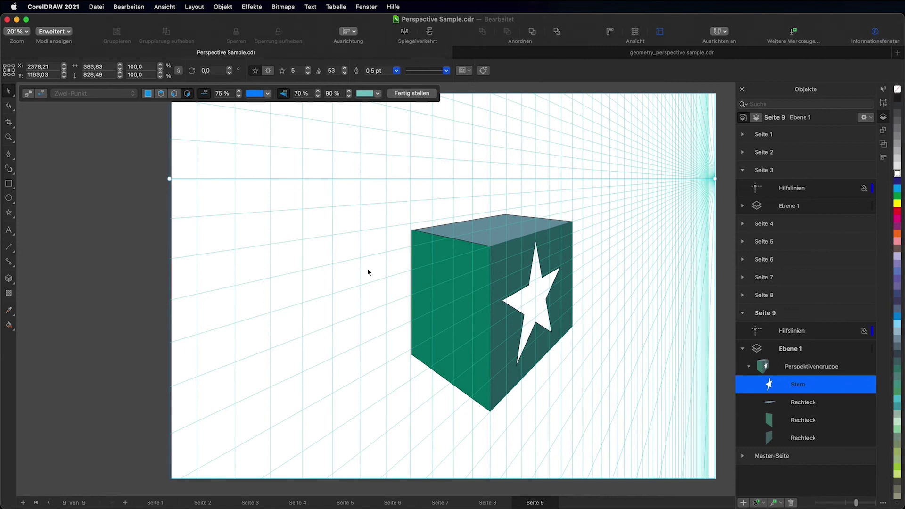
click(368, 272)
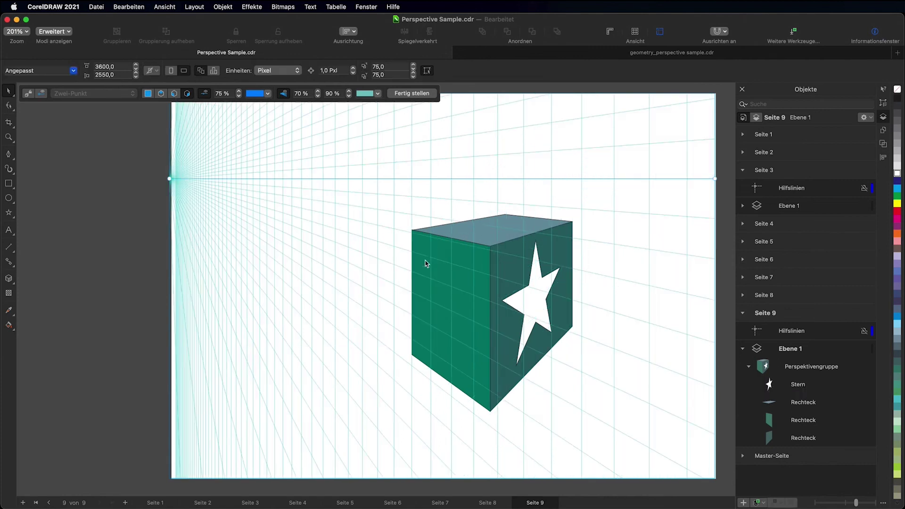
click(426, 264)
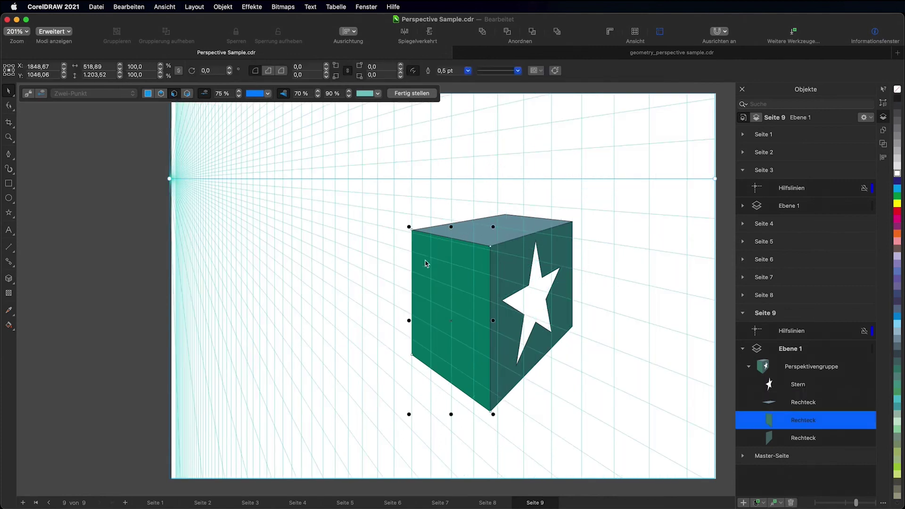
scroll(426, 263, down, 5)
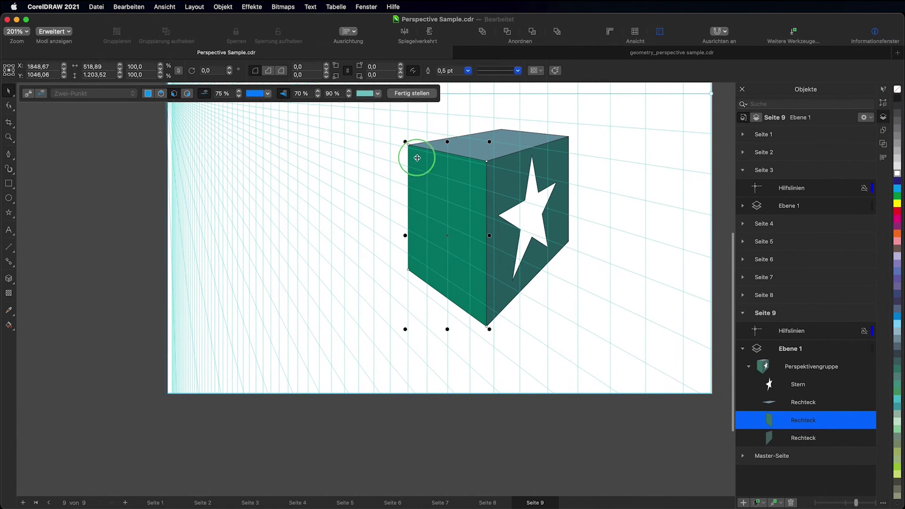
right_click(417, 158)
mouse_move(495, 427)
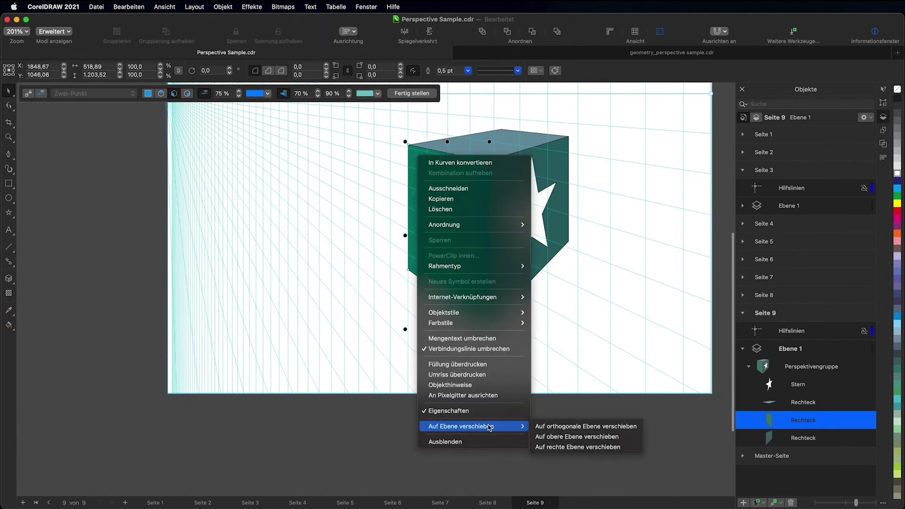
click(558, 427)
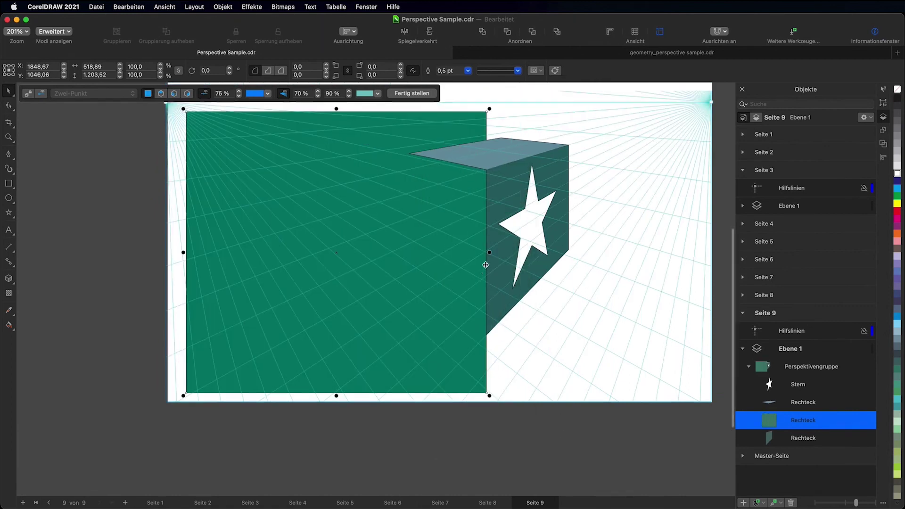
Step: Paste the cupcake artwork into the perspective group and scale it to 86.8% so it fits on the green square
click(78, 141)
key(super+v)
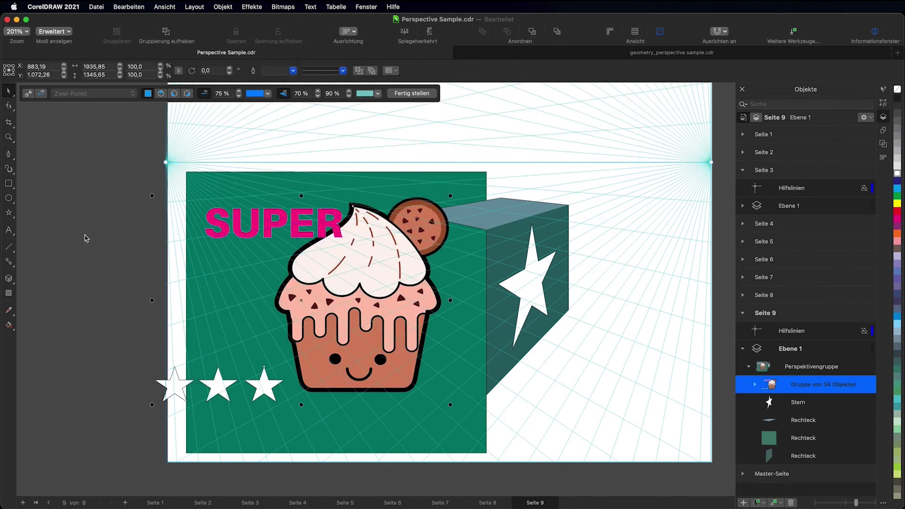
click(219, 226)
drag(157, 198, 192, 212)
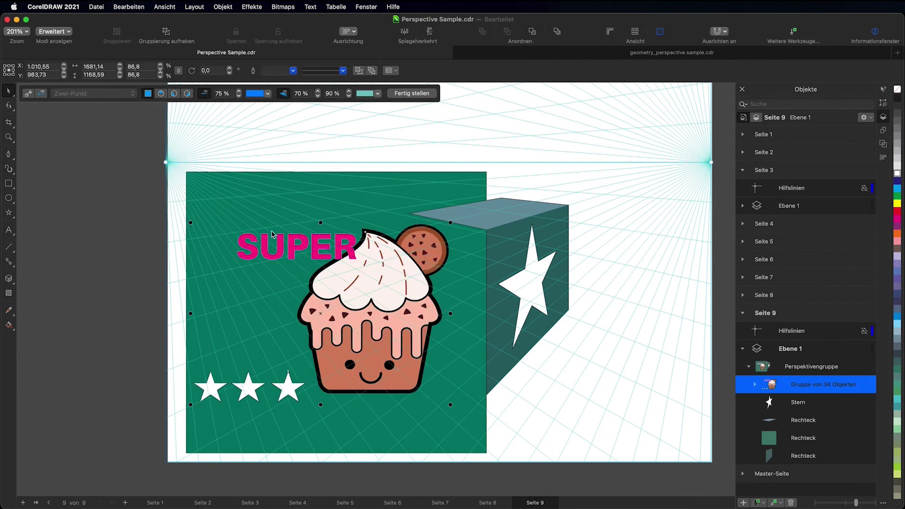
Step: Group the cupcake artwork with the green square
click(264, 244)
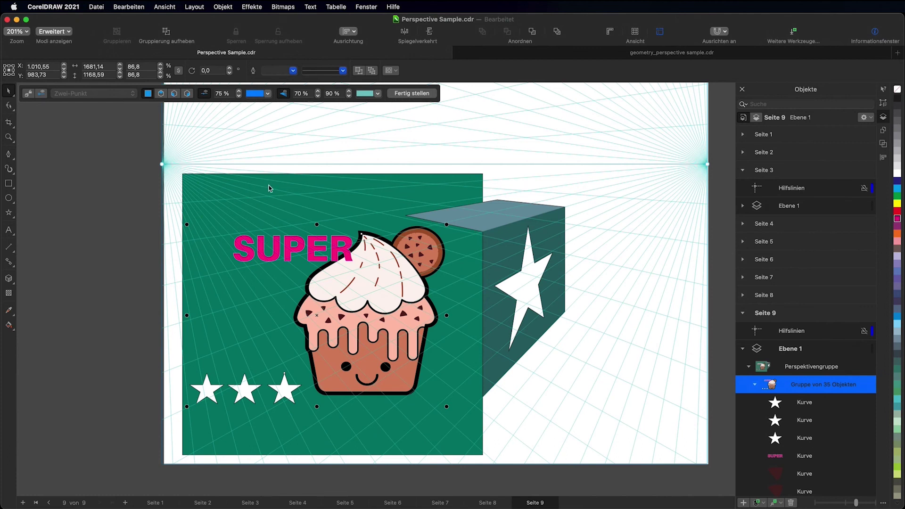
shift+click(318, 183)
click(223, 7)
mouse_move(307, 165)
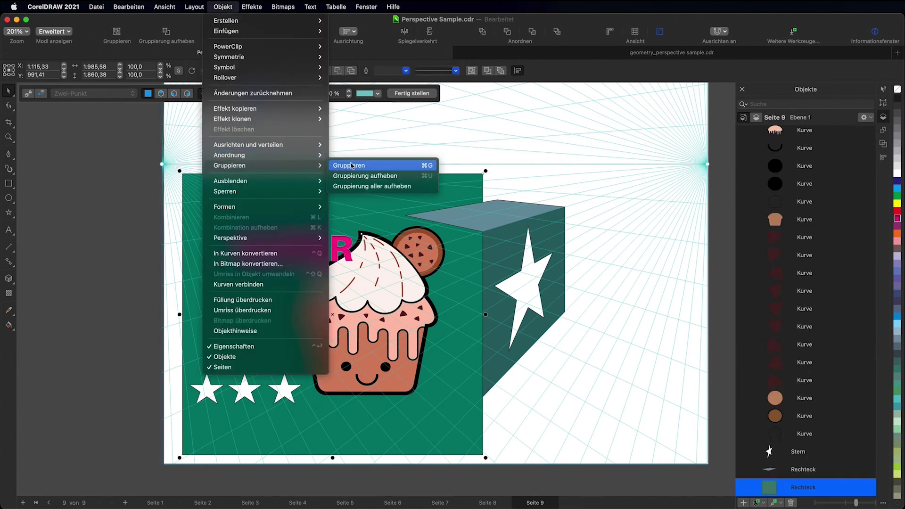
click(351, 165)
Step: Move the grouped green square and cupcake artwork to the left plane and check the decorated box up close
scroll(298, 135, down, 2)
right_click(297, 128)
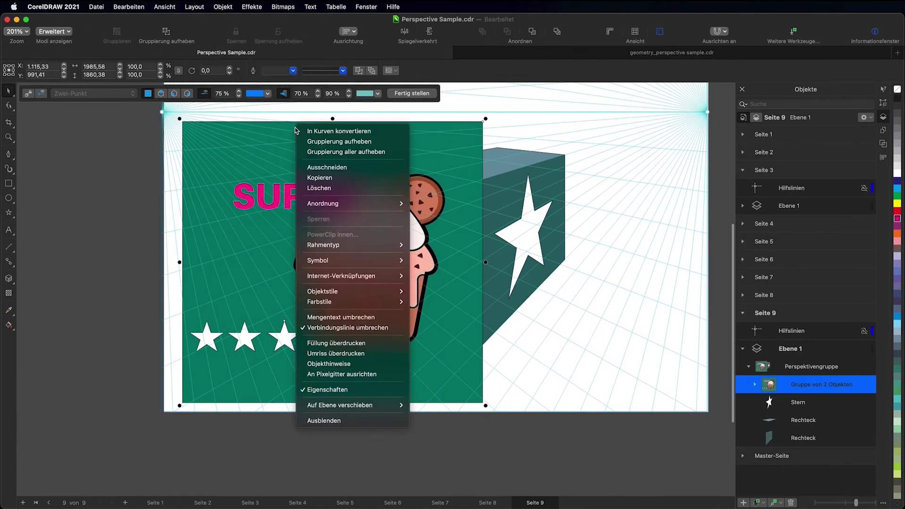
mouse_move(340, 405)
click(450, 426)
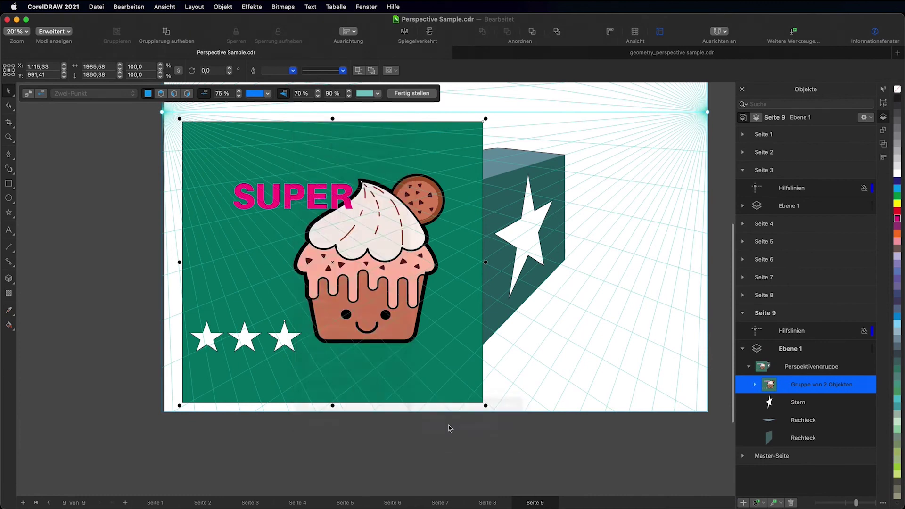
scroll(510, 304, up, 3)
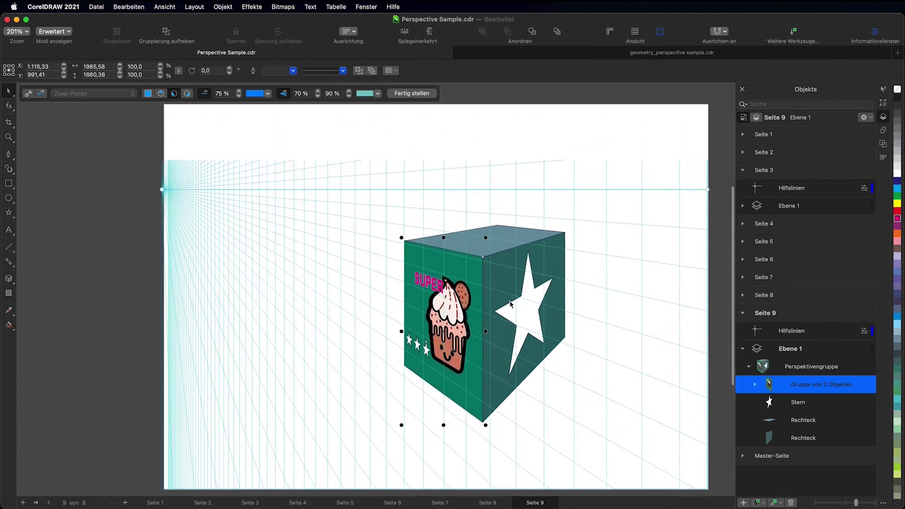
scroll(462, 288, right, 2)
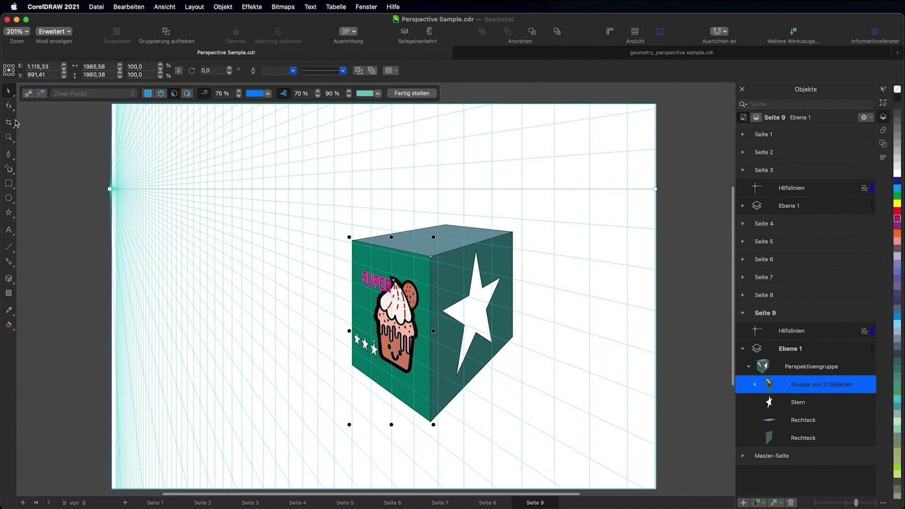
click(9, 137)
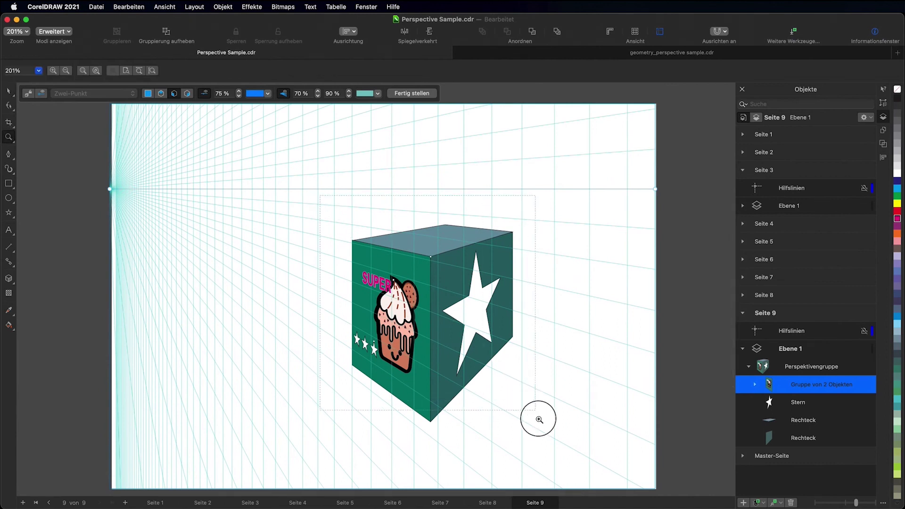
click(549, 435)
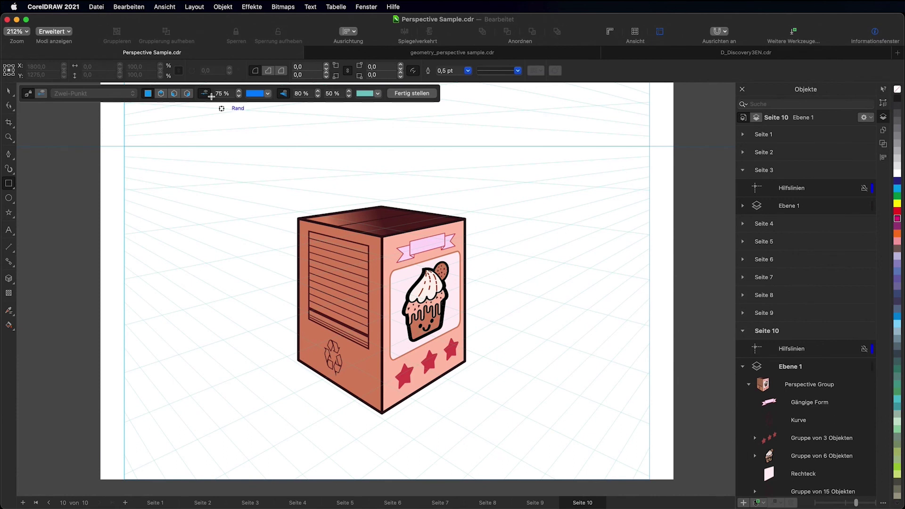
Step: Draw a right-plane rectangle above the Seite 10 box with the pink front's fill and outline, and reduce it to 50% height
click(187, 93)
drag(337, 225, 419, 153)
key(i)
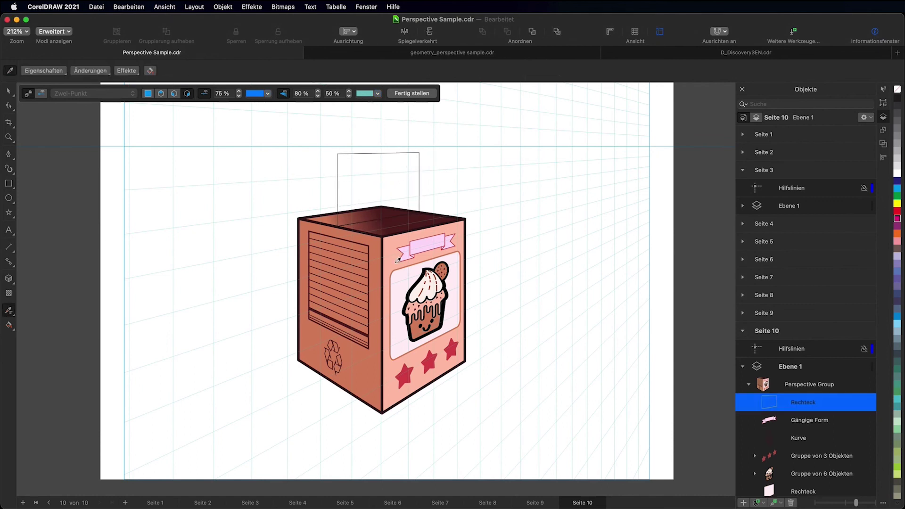
click(359, 163)
key(space)
drag(378, 228, 377, 194)
Step: Draw a sloping roof panel joining the rectangle's lower edge to the pink front's upper edge, and copy the pink front's fill and outline to it
click(9, 157)
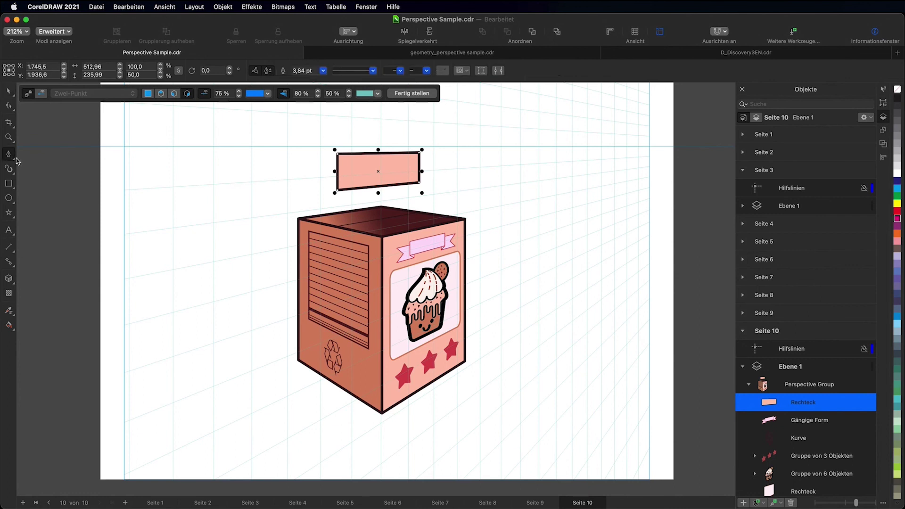
click(337, 191)
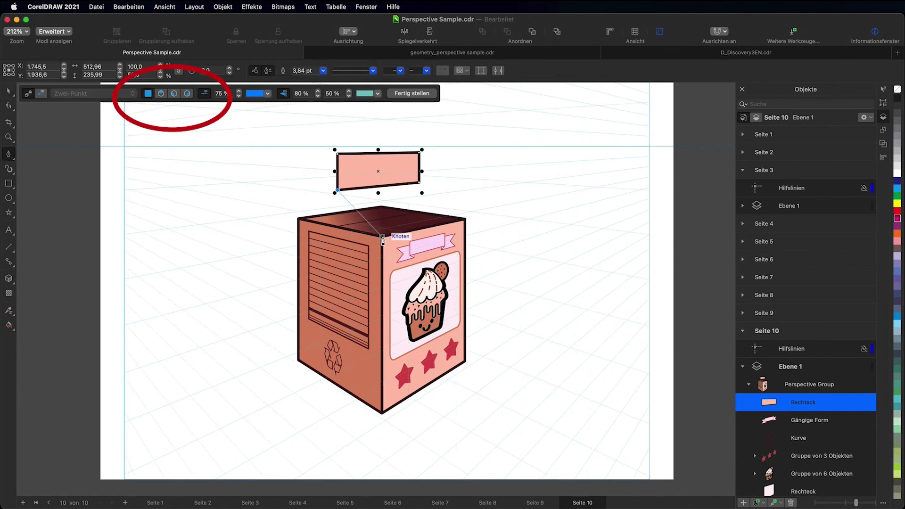
click(383, 239)
click(420, 183)
click(465, 218)
click(8, 310)
click(392, 246)
click(386, 204)
Step: Draw a triangular gable above the brown side, peaking at the upper rectangle's lower corner, and give it the brown side's fill and outline
key(F5)
click(298, 218)
click(356, 212)
click(338, 191)
click(298, 218)
click(9, 310)
Step: Shorten the carton's upper rectangle from above to about 163 px high
key(space)
click(379, 152)
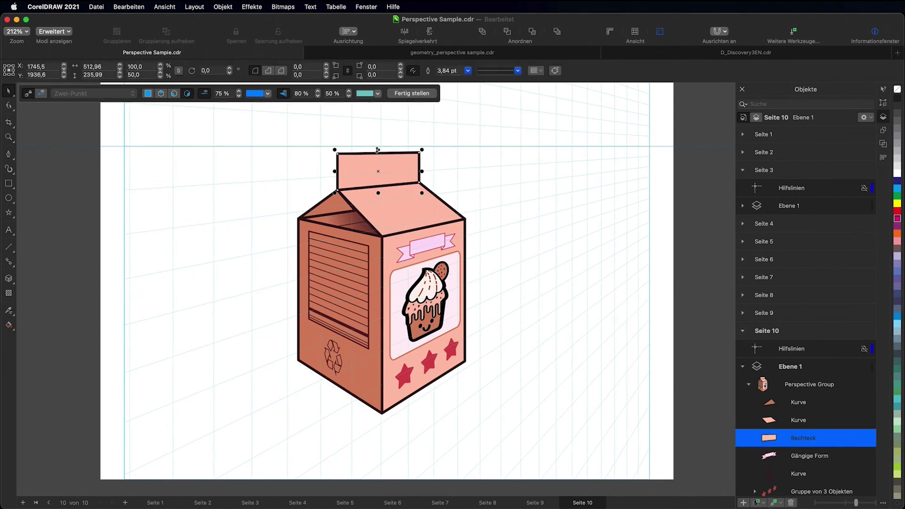
drag(378, 150, 378, 166)
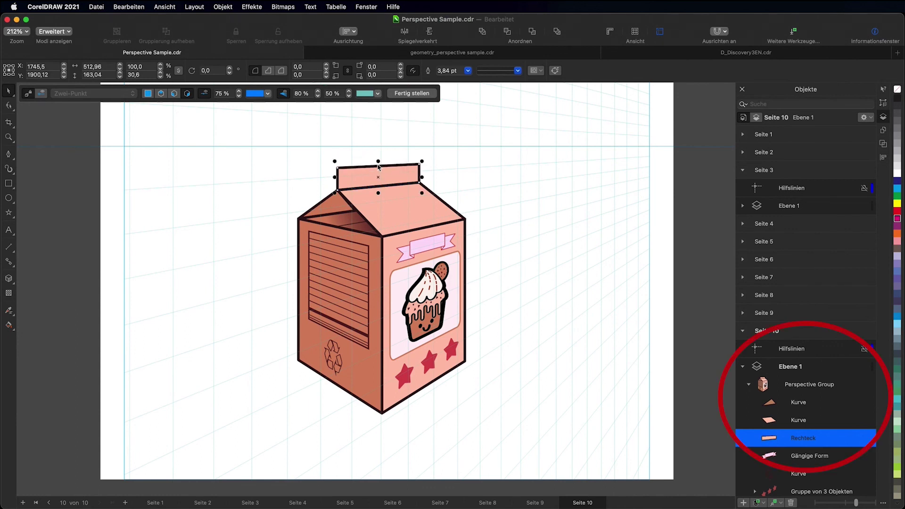